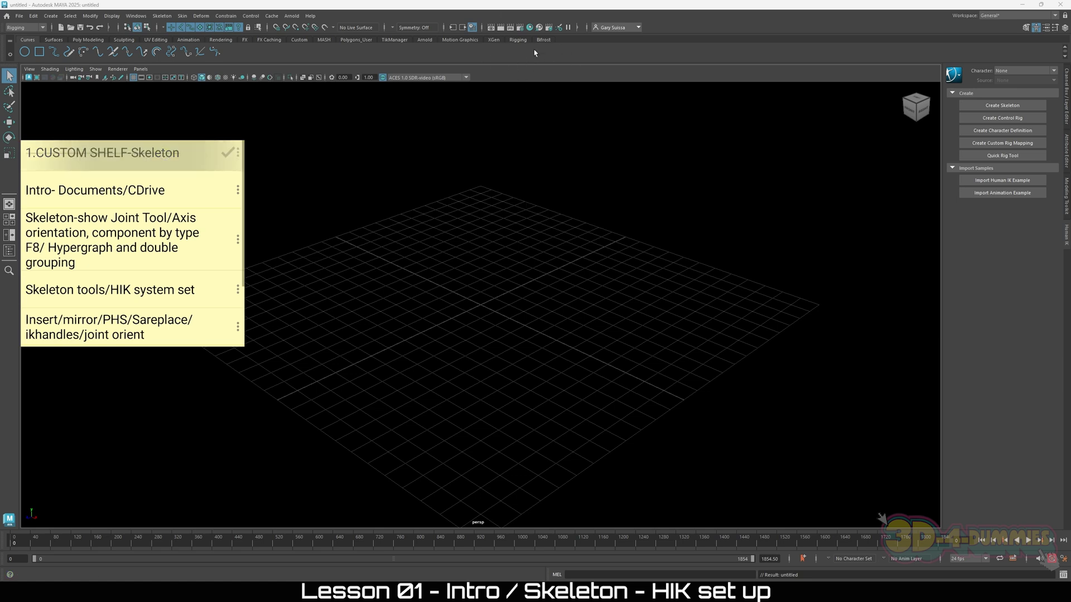
# - Look through the tools on the shelves from Surfaces to Arnold
pyautogui.click(54, 40)
pyautogui.click(88, 40)
pyautogui.click(124, 40)
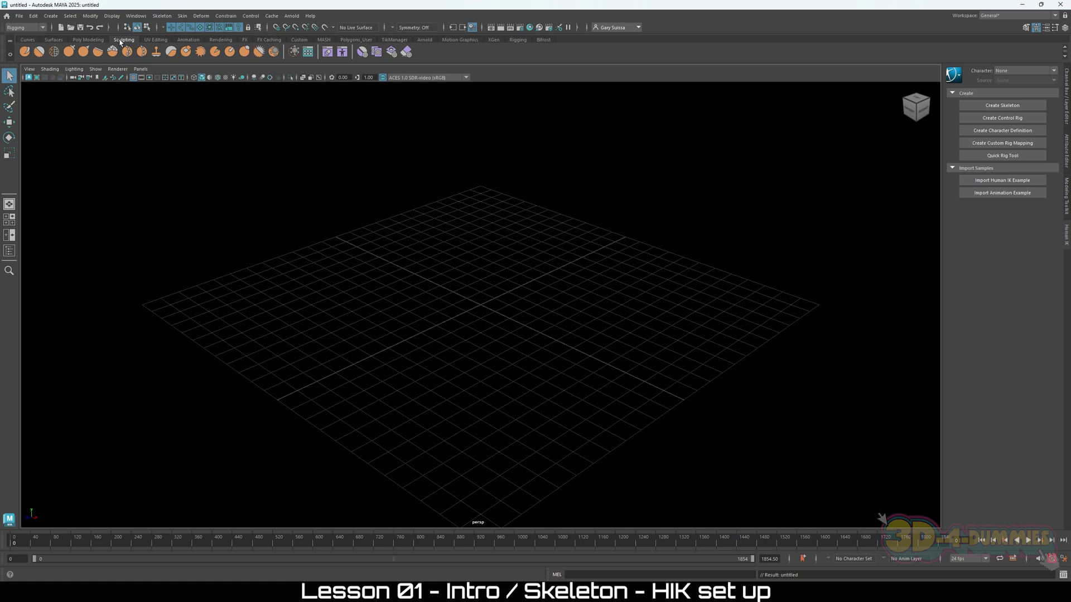
pyautogui.click(156, 40)
pyautogui.click(188, 40)
pyautogui.click(221, 40)
pyautogui.click(244, 40)
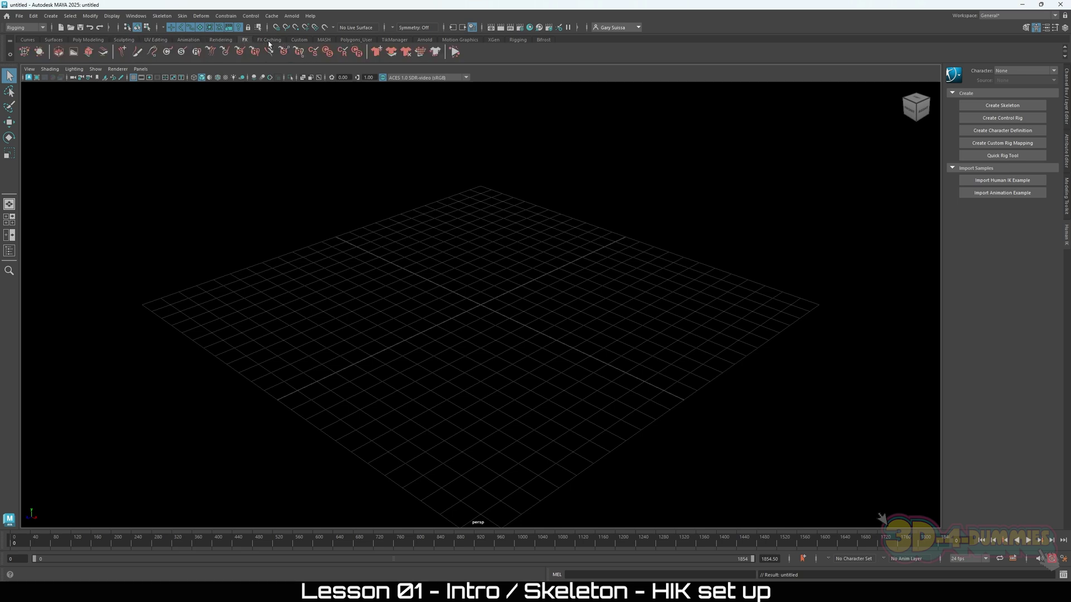
pyautogui.click(269, 41)
pyautogui.click(305, 42)
pyautogui.click(325, 42)
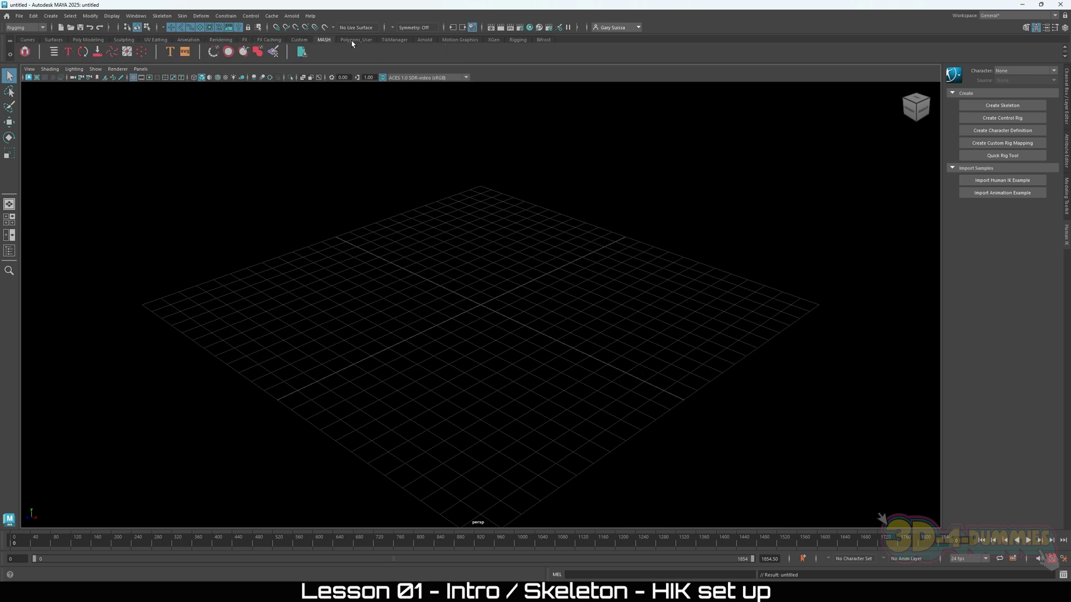
pyautogui.click(353, 42)
pyautogui.click(393, 41)
pyautogui.click(425, 40)
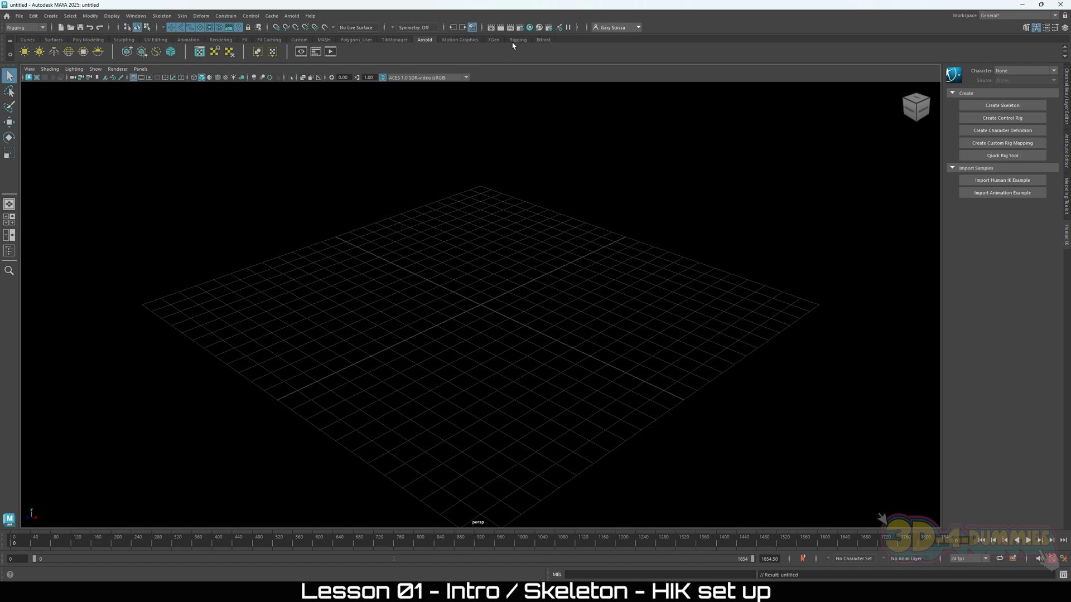
# - Close Maya and open the inner Conkers project folder under 3d_4dummies in File Explorer
pyautogui.click(1052, 10)
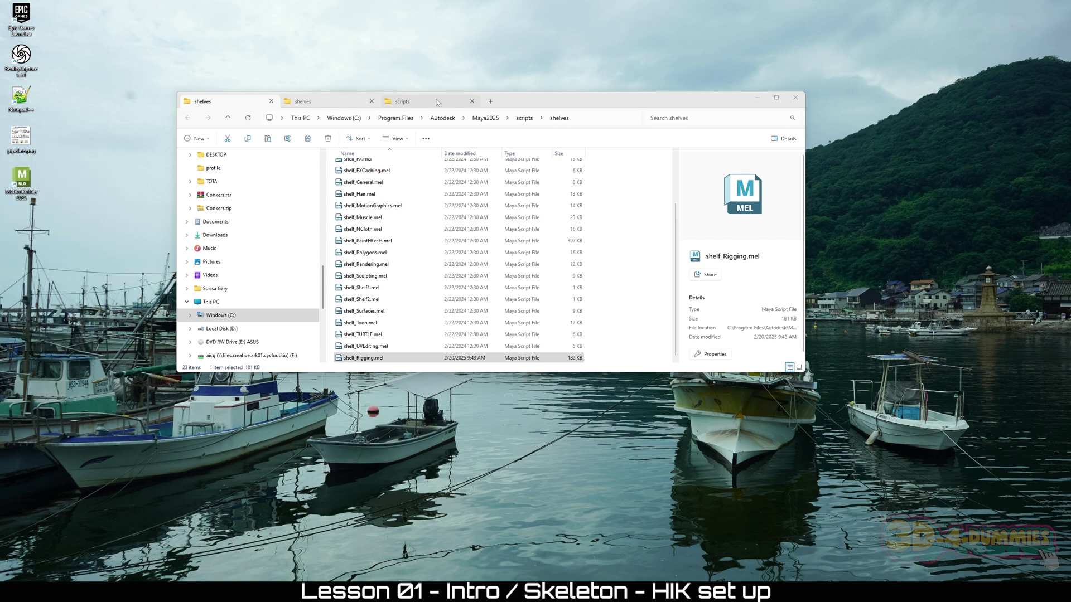
pyautogui.click(437, 102)
pyautogui.click(495, 119)
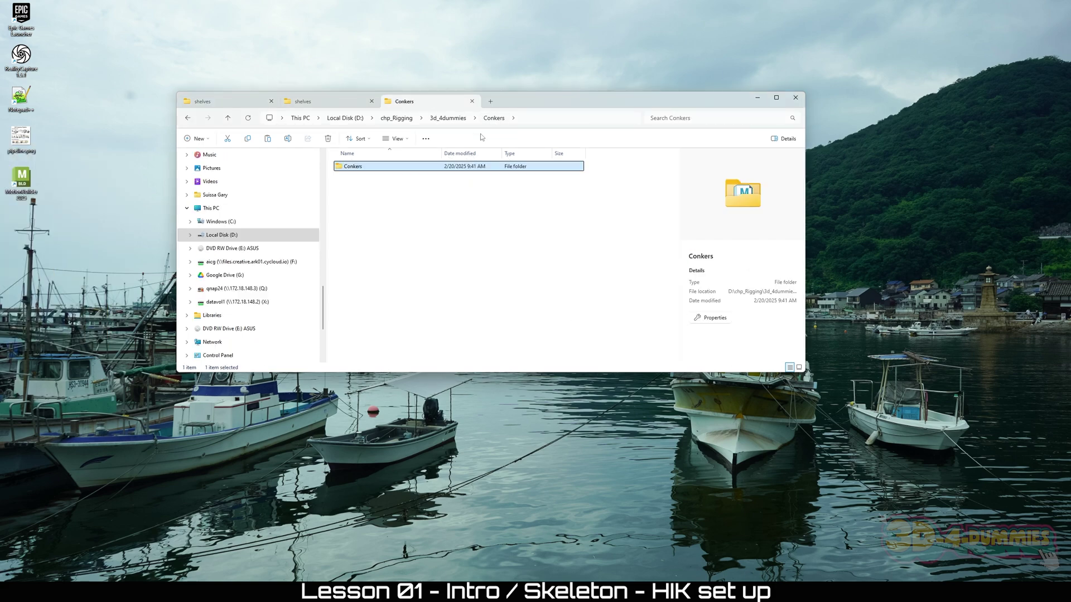
pyautogui.click(448, 119)
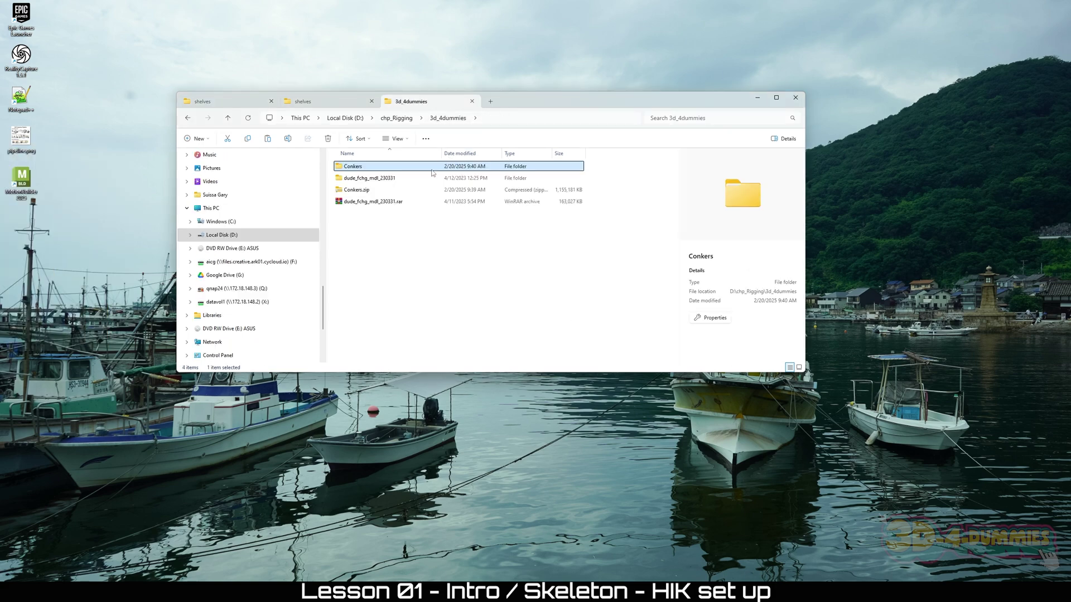
pyautogui.doubleClick(353, 166)
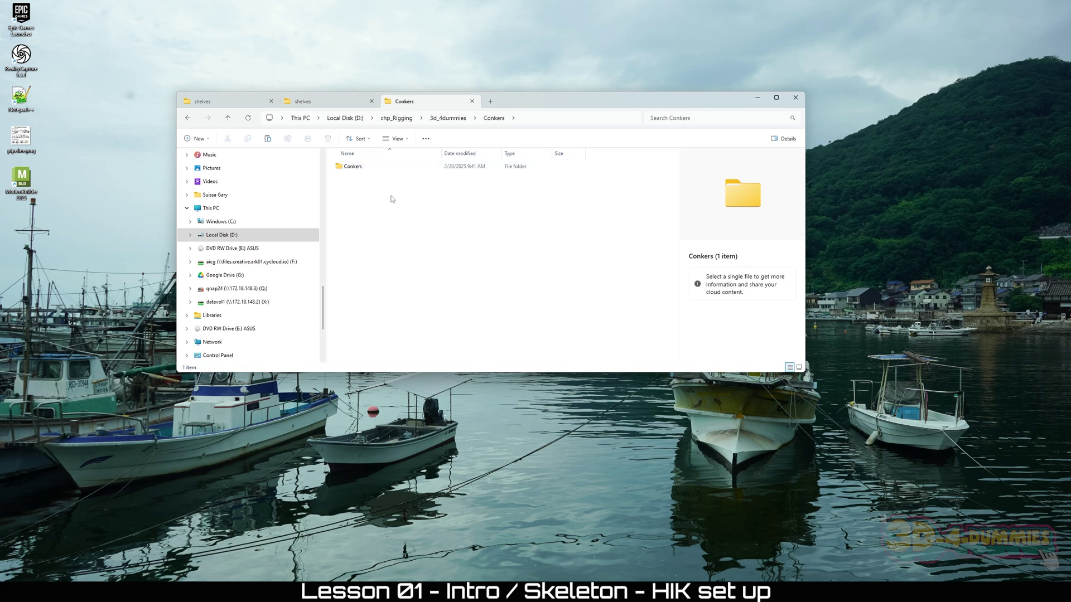
pyautogui.doubleClick(354, 167)
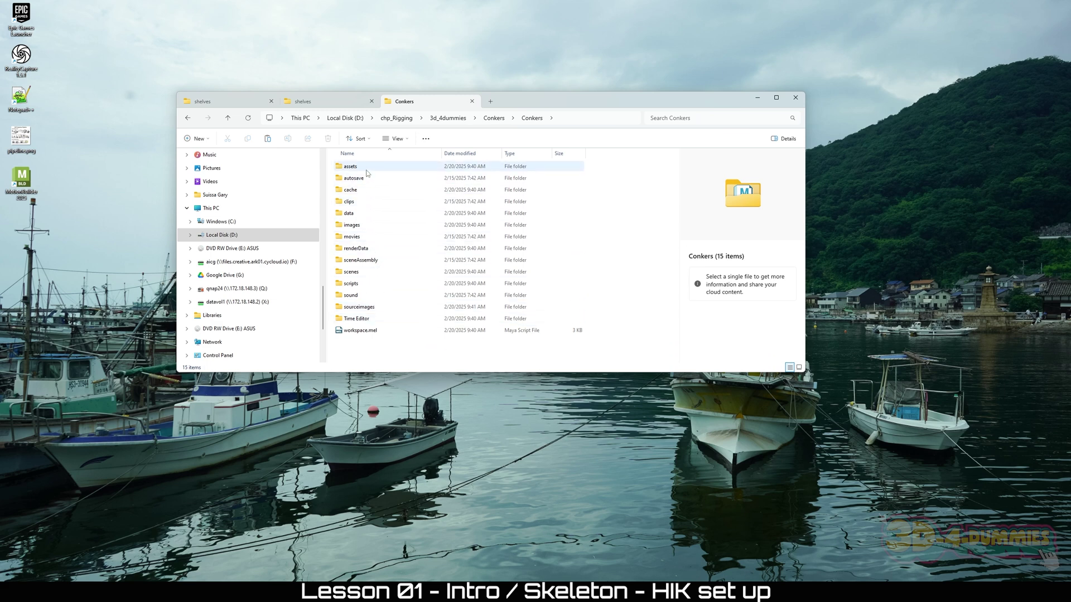
# - Copy shelf_Rigging.mel from the shelf folder inside the project's scripts folder
pyautogui.doubleClick(351, 284)
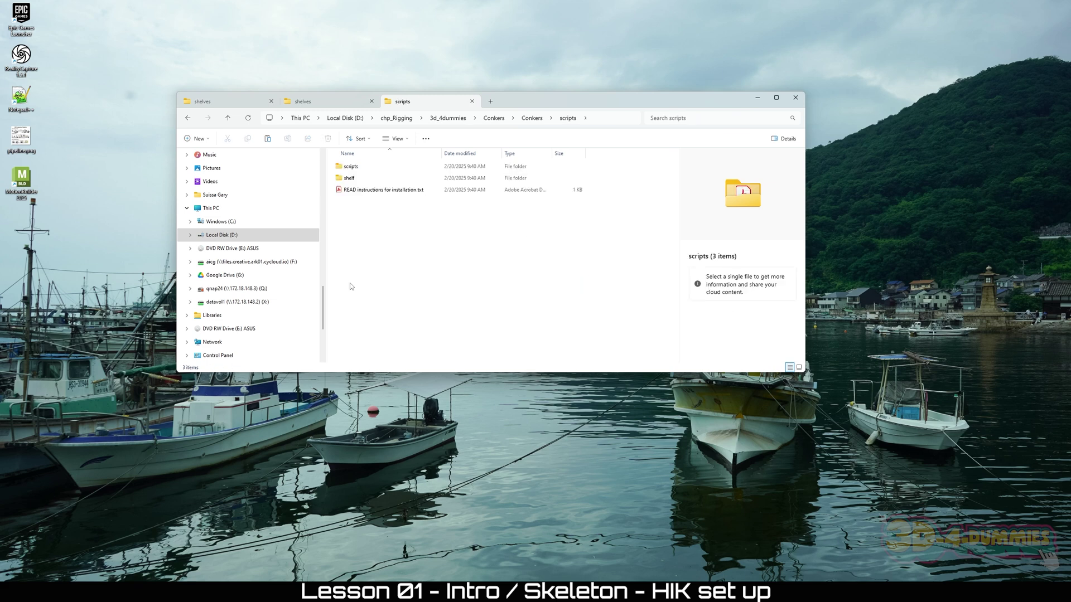
pyautogui.doubleClick(350, 178)
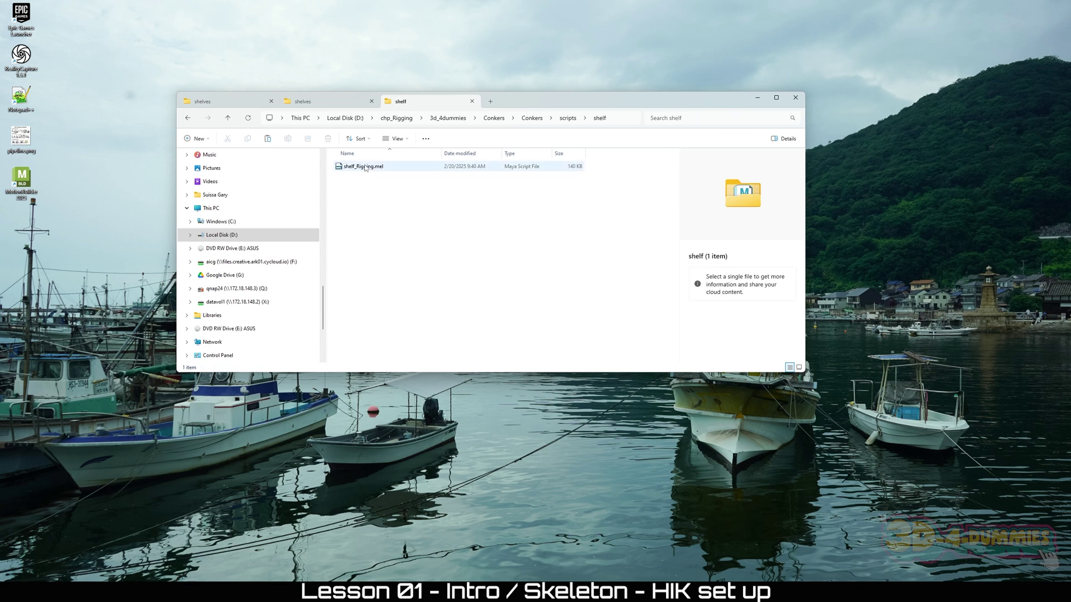
pyautogui.click(366, 167)
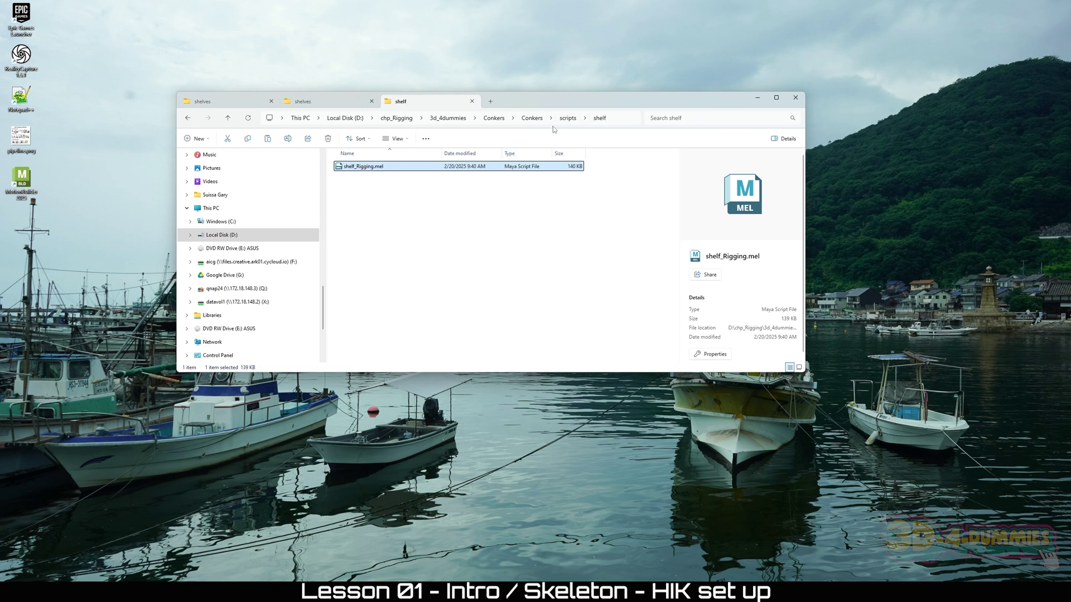
# - Read the shelf and script paths in "READ instructions for installation.txt", and close Acrobat without saving changes
pyautogui.click(188, 118)
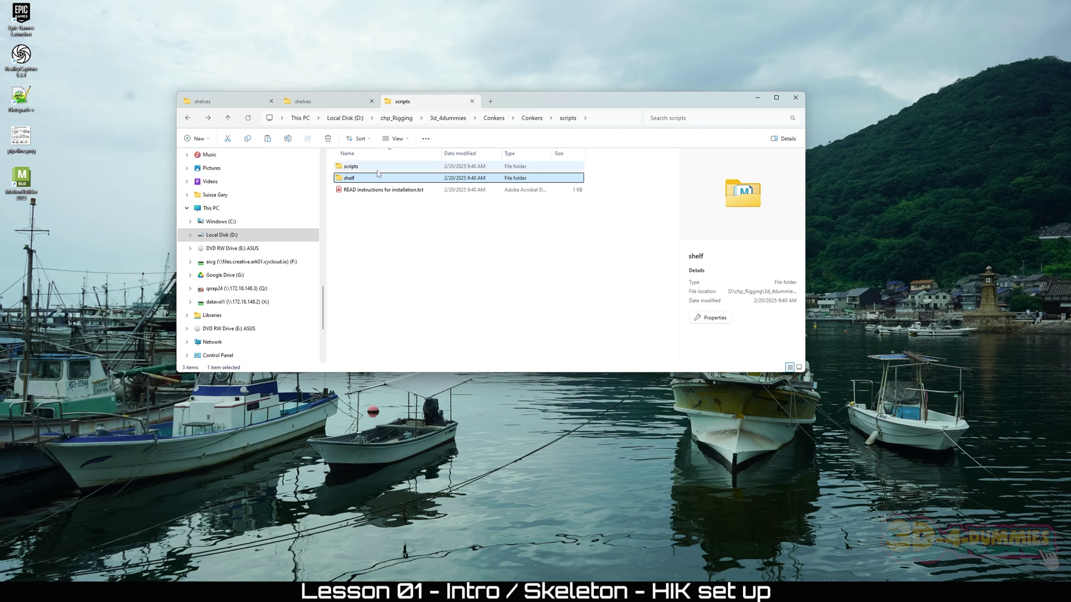
pyautogui.click(370, 191)
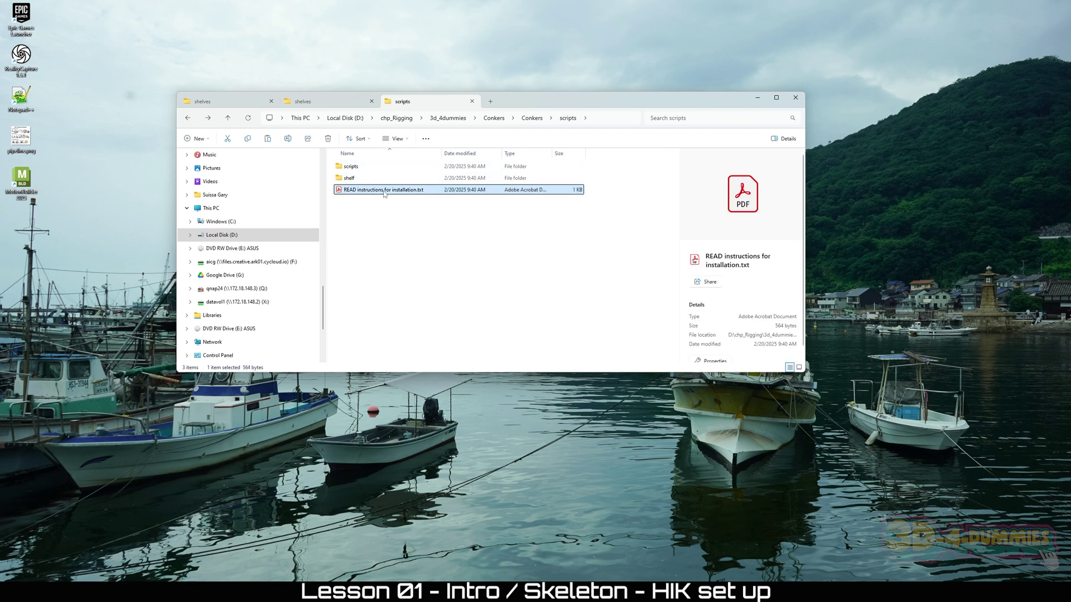
pyautogui.doubleClick(392, 191)
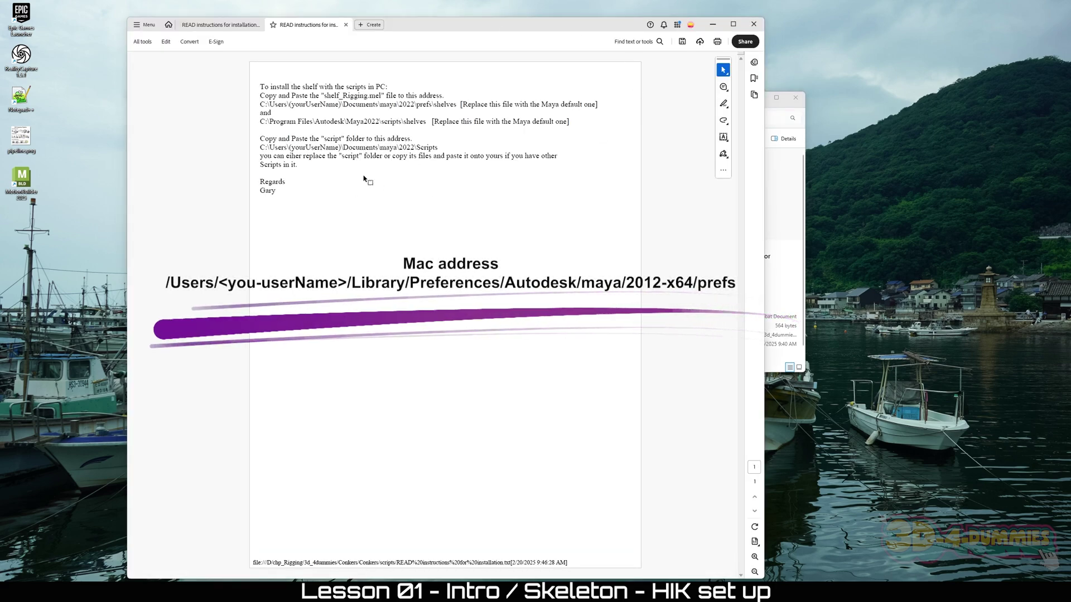
pyautogui.moveTo(441, 30)
pyautogui.mouseDown()
pyautogui.moveTo(466, 77)
pyautogui.moveTo(432, 23)
pyautogui.mouseUp()
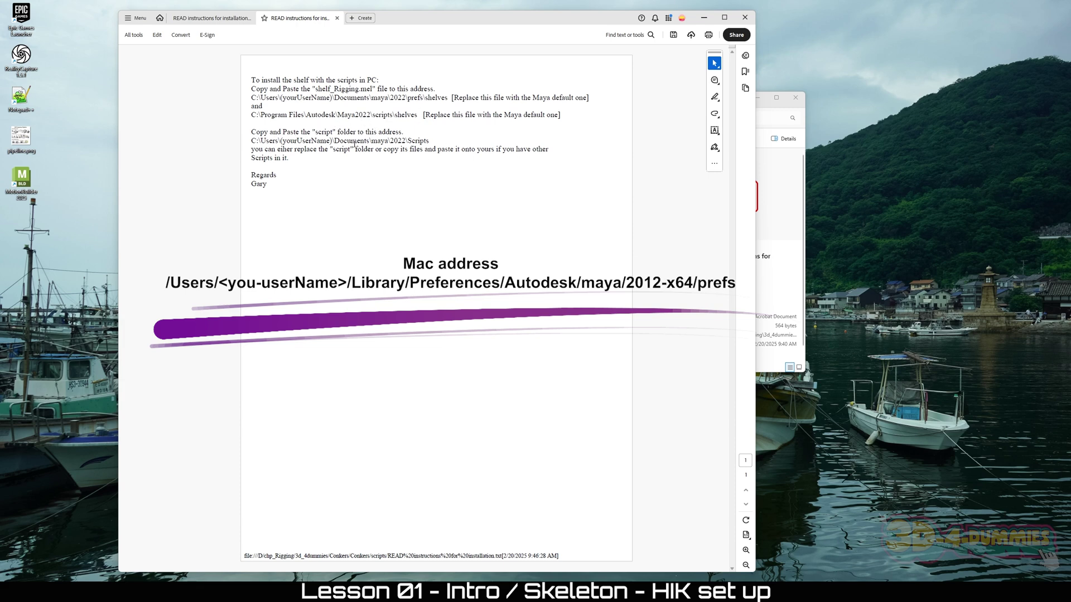
pyautogui.click(743, 19)
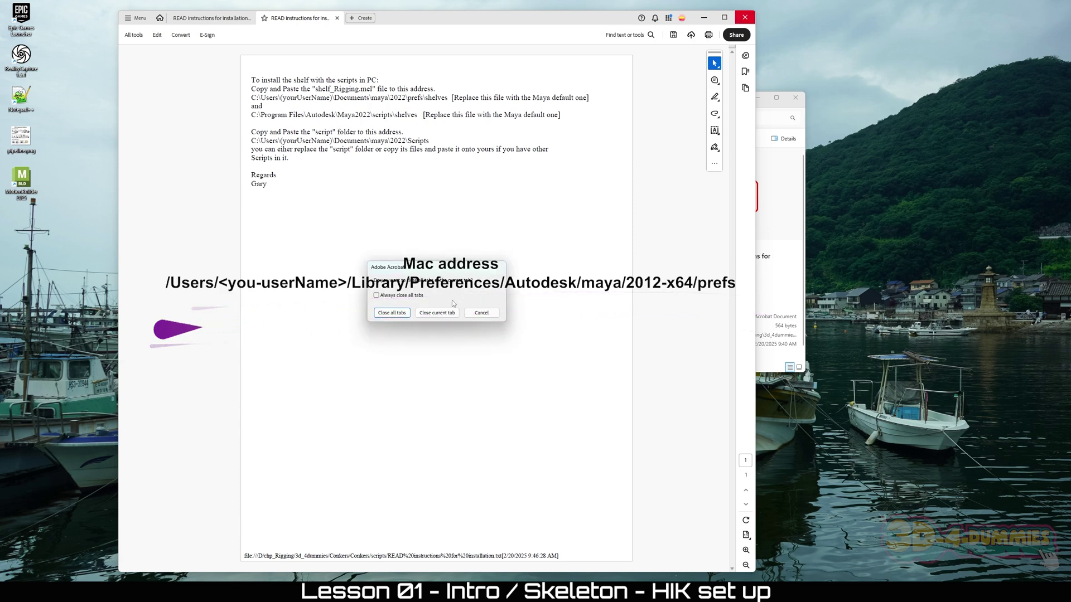
pyautogui.click(437, 313)
pyautogui.click(479, 316)
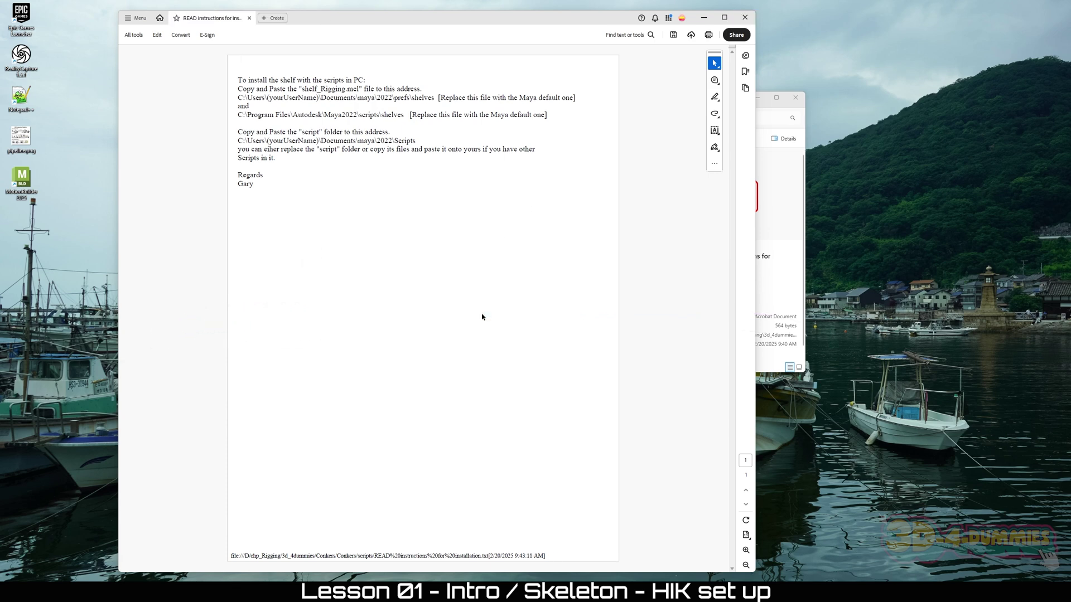
pyautogui.click(745, 17)
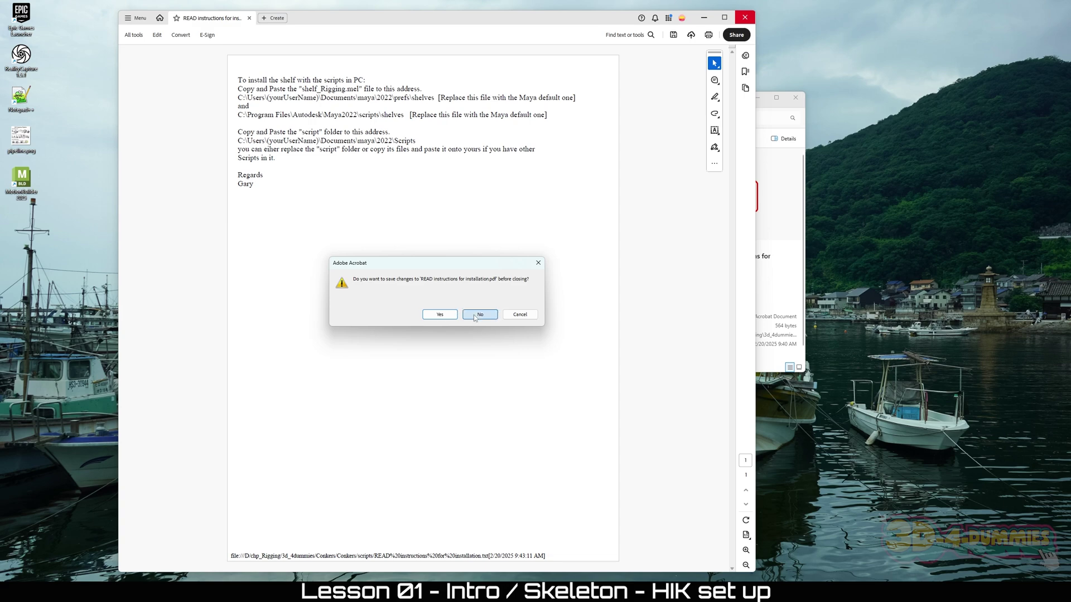
pyautogui.click(479, 313)
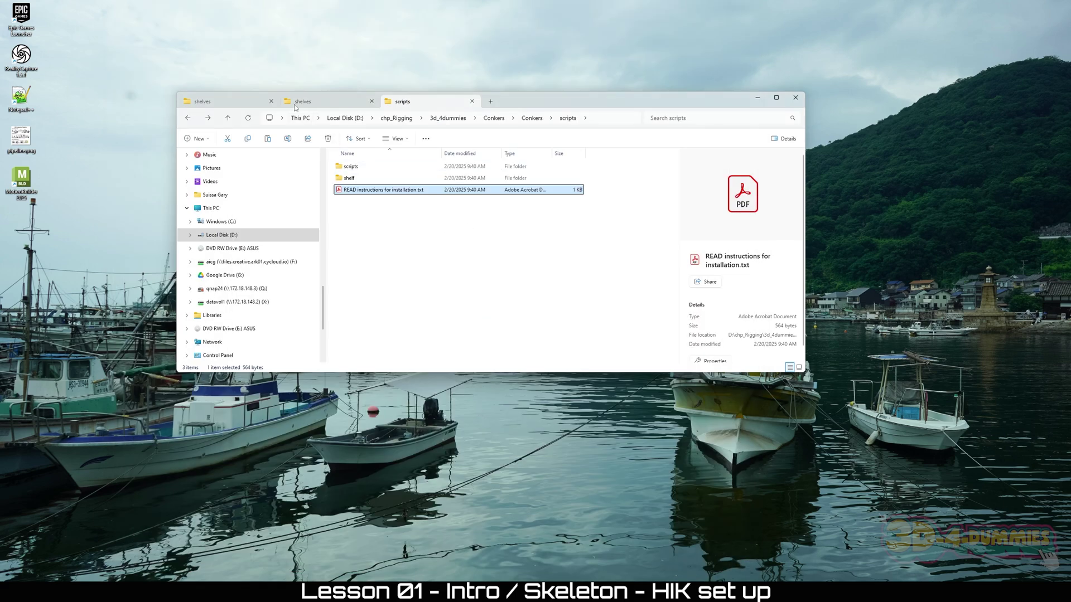
# - Delete the existing shelf_Rigging.mel from Program Files\Autodesk\Maya2025\scripts\shelves with administrator permission
pyautogui.click(213, 103)
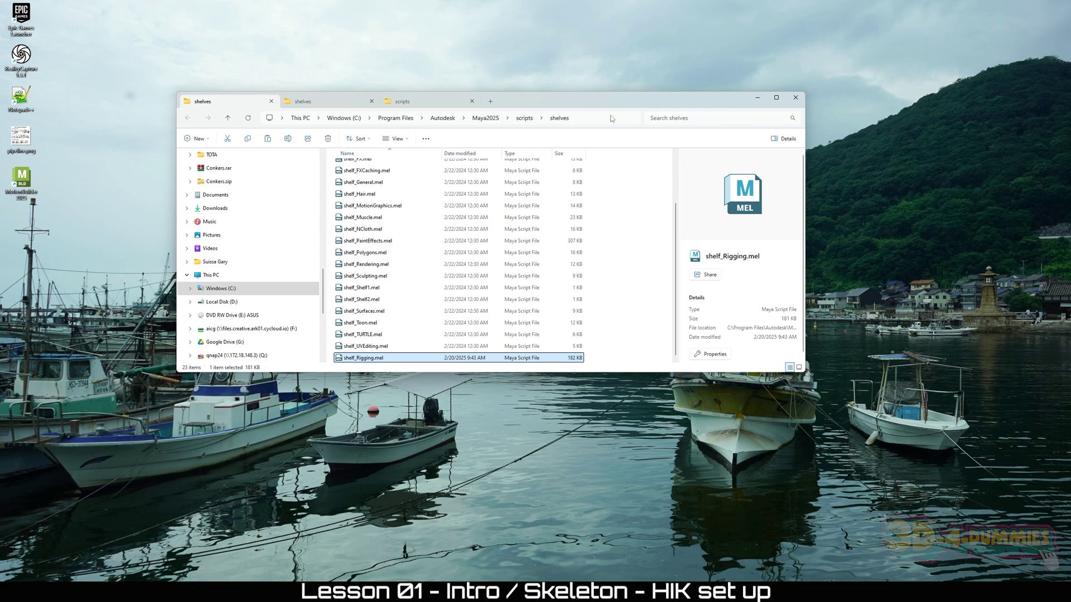
pyautogui.moveTo(555, 100); pyautogui.dragTo(536, 73)
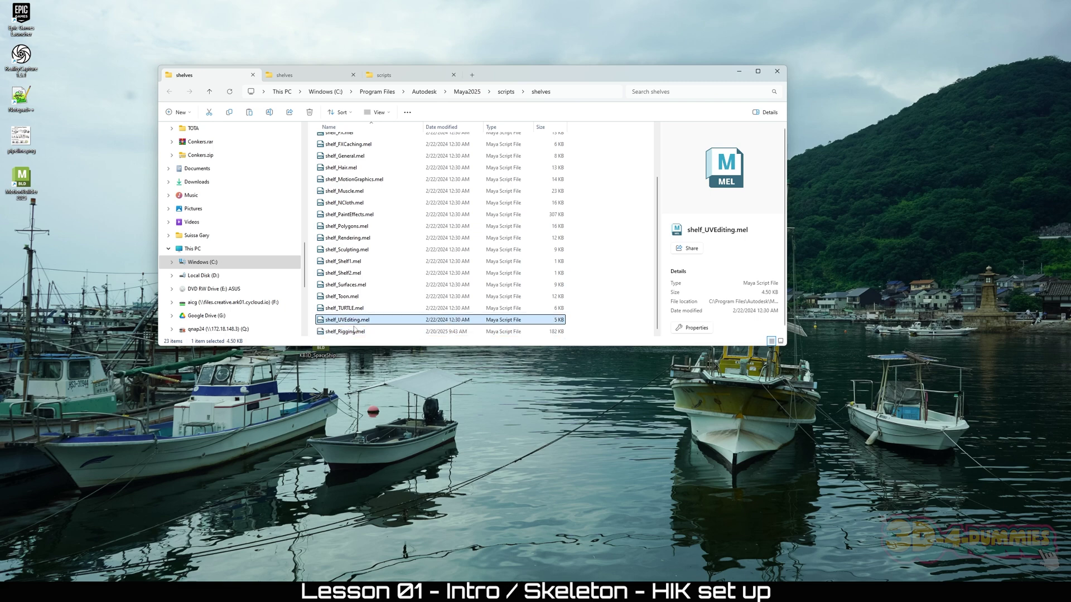
pyautogui.press('Delete')
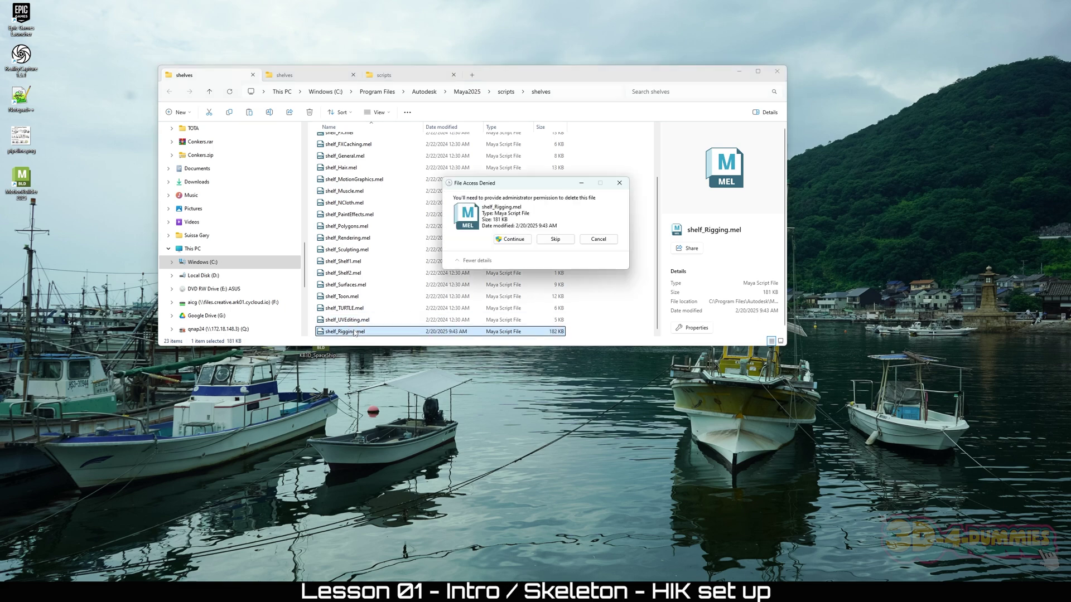
pyautogui.click(513, 240)
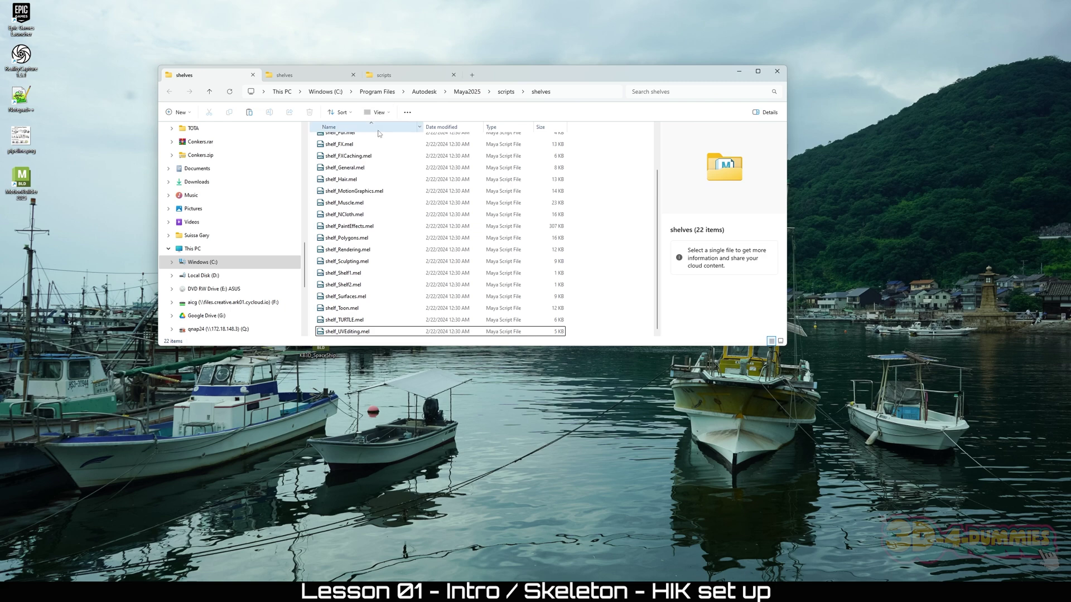
# - Paste the copied shelf_Rigging.mel into the Maya2025\scripts\shelves folder, granting administrator permission
pyautogui.click(367, 237)
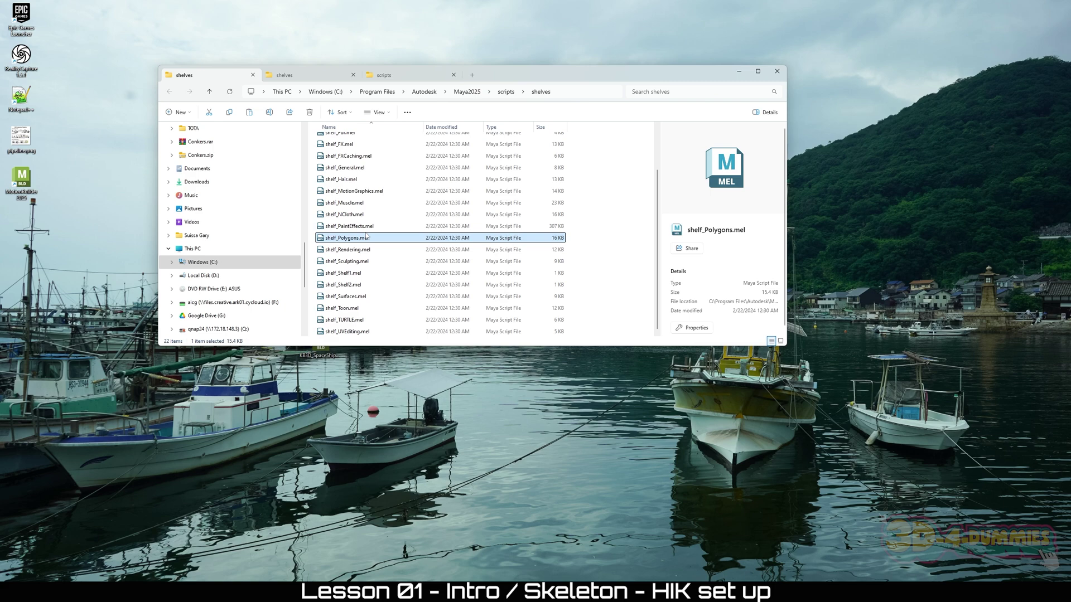
pyautogui.hotkey('ctrl', 'v')
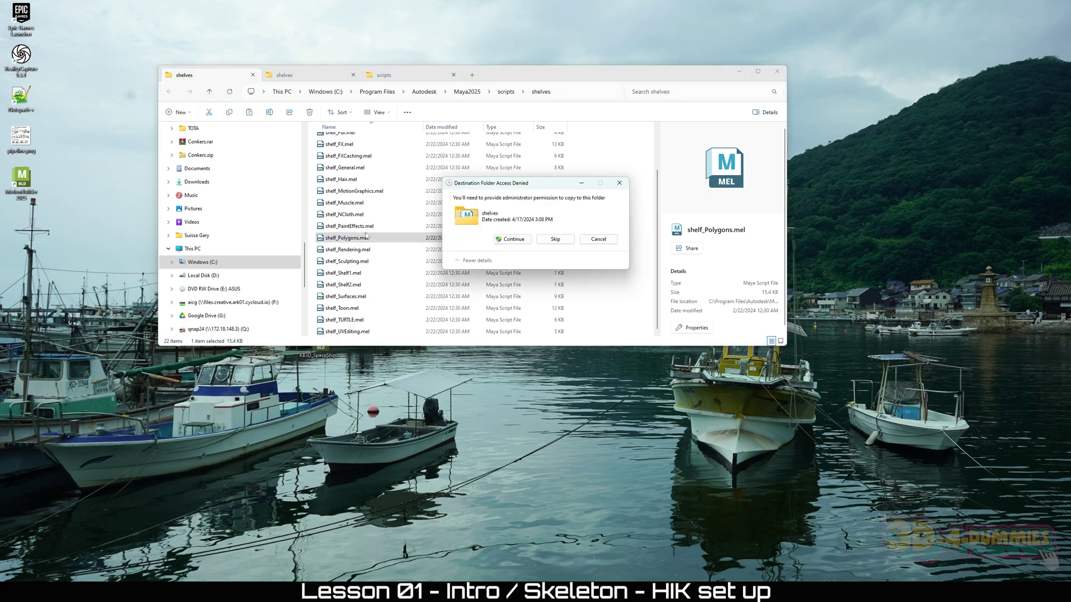
pyautogui.press('Return')
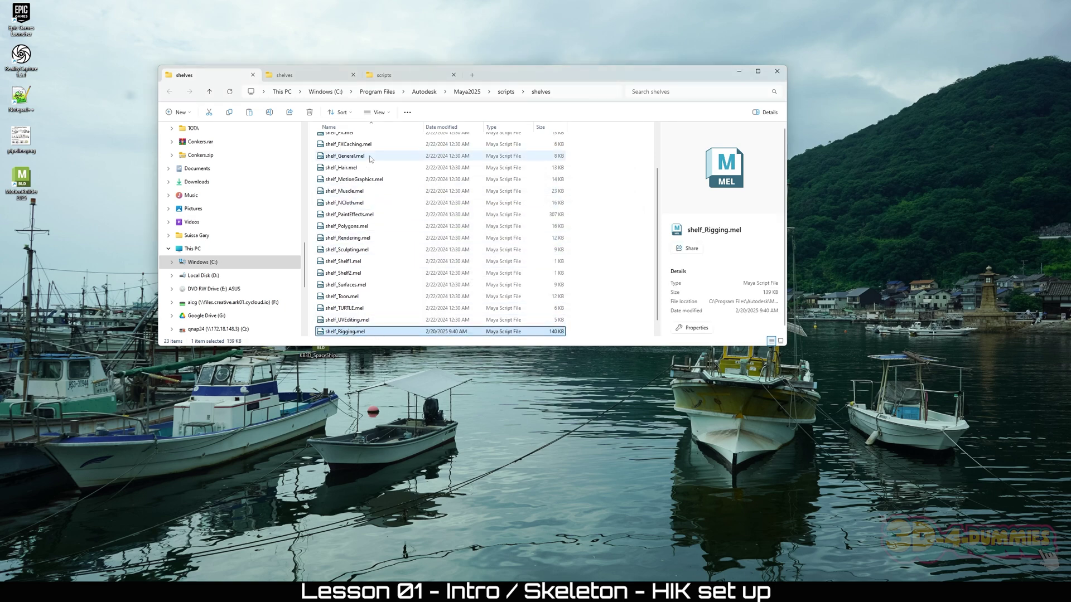
# - Replace shelf_Rigging.mel in the Documents\maya\2025\prefs\shelves folder with the copied project version
pyautogui.click(308, 77)
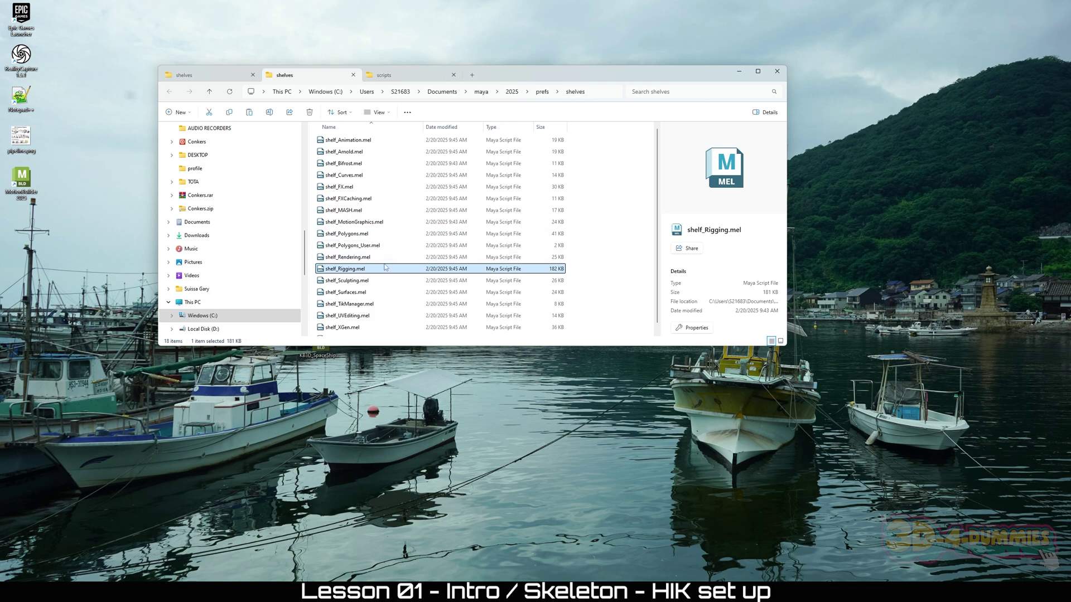
pyautogui.click(357, 257)
pyautogui.click(363, 270)
pyautogui.press('Delete')
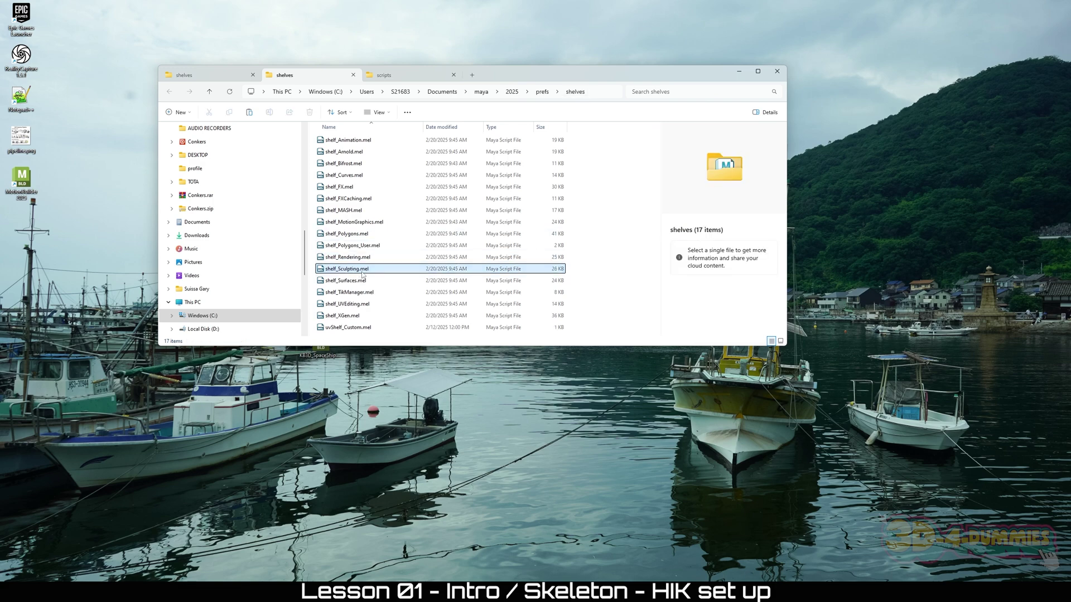
pyautogui.hotkey('ctrl', 'z')
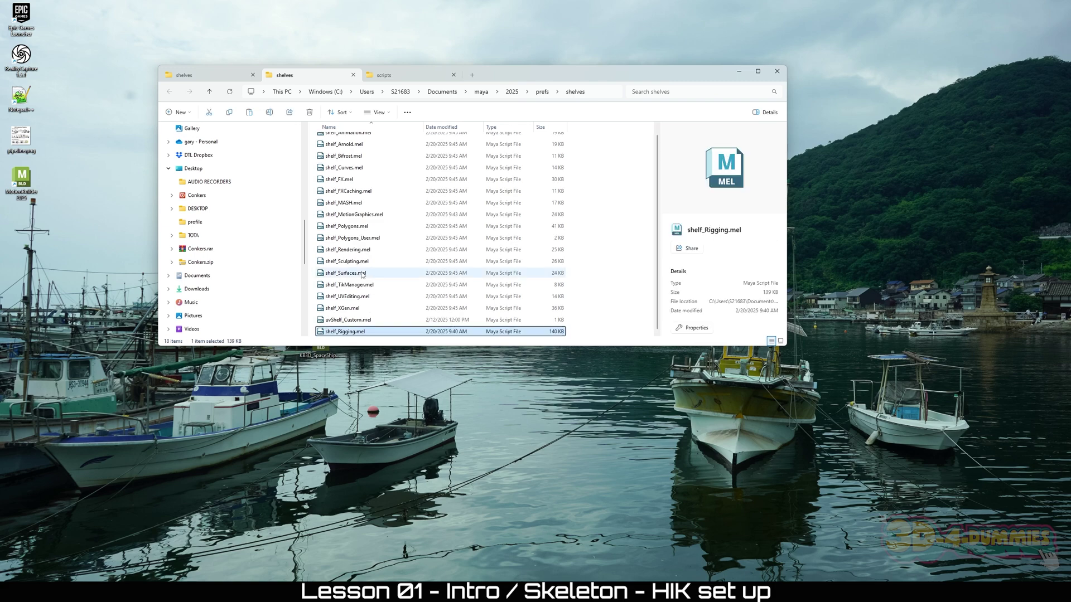
# - Search the installed apps for "maya" and launch Maya 2025
pyautogui.press('super')
pyautogui.press('super')
pyautogui.press('super')
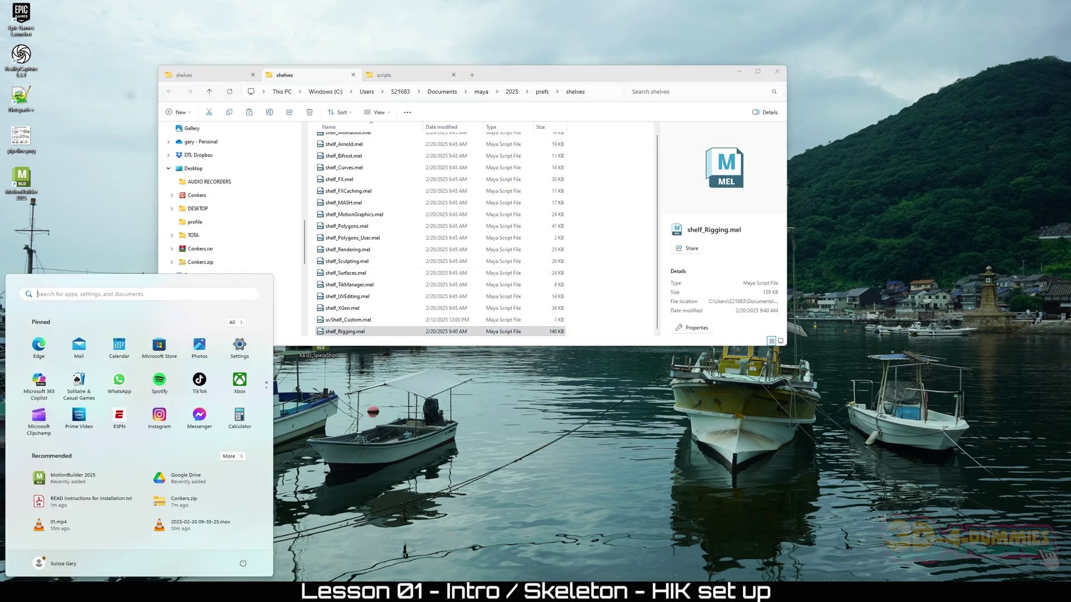
pyautogui.write('maya')
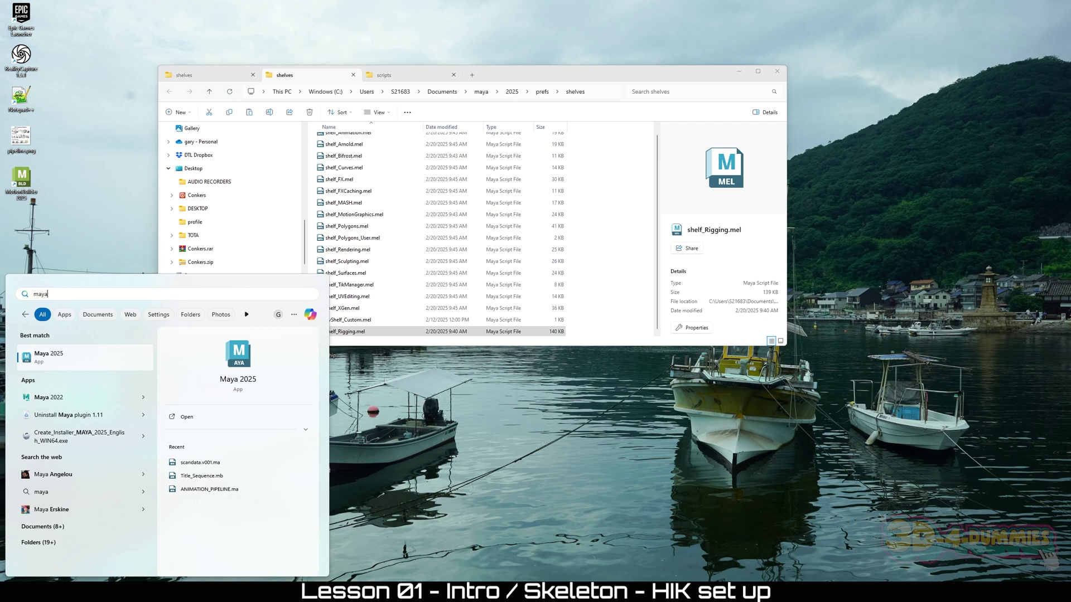
pyautogui.click(61, 363)
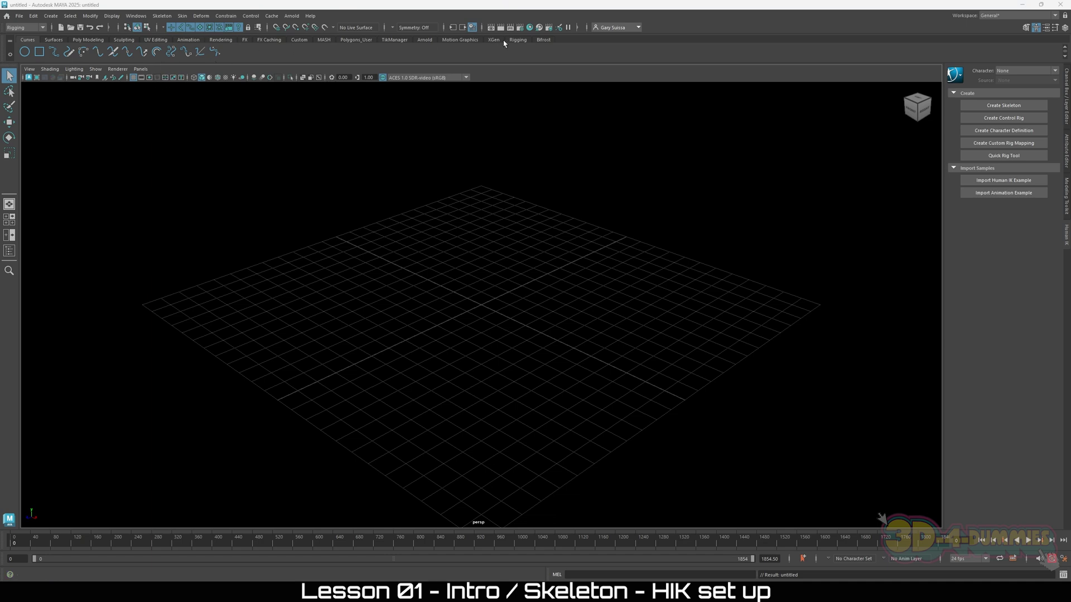
# - Display the custom Rigging shelf and view the available Skeleton commands
pyautogui.click(518, 40)
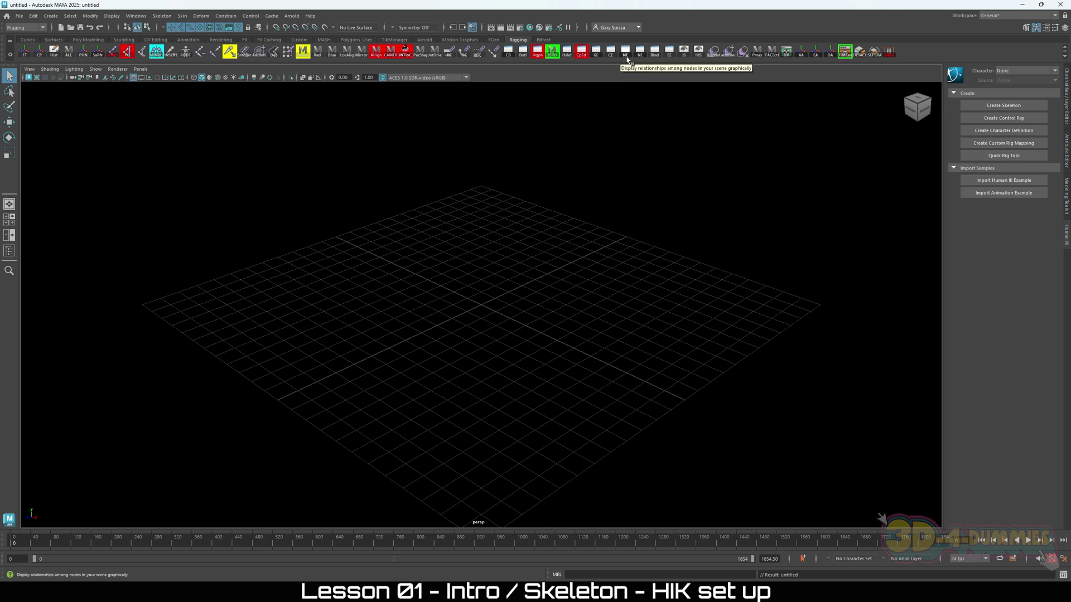
pyautogui.click(161, 16)
pyautogui.click(160, 15)
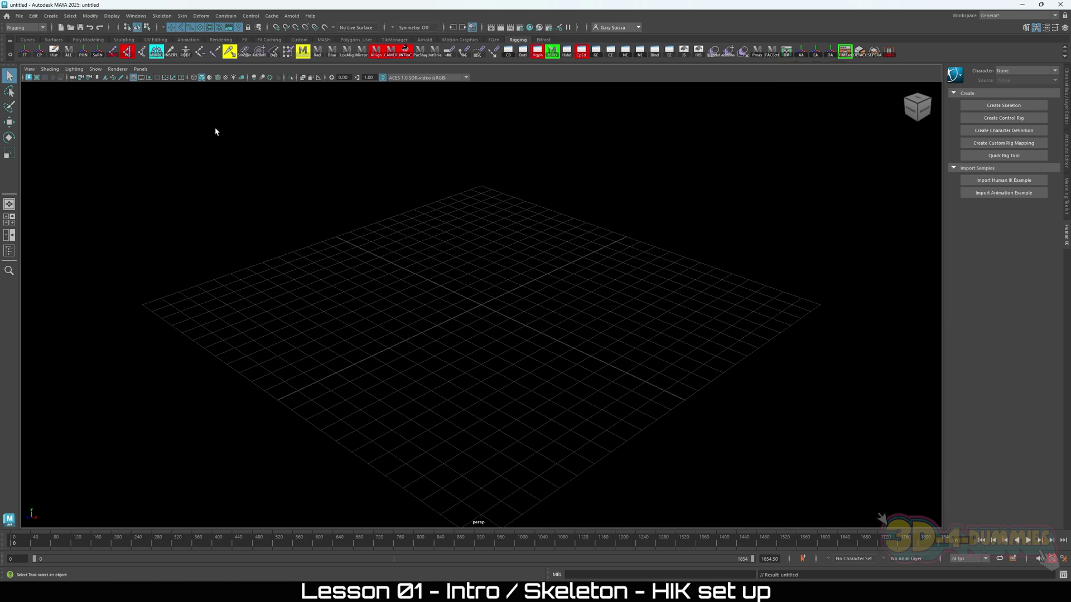
# - Move the Rigging shelf up to the first position in the Shelf Editor's shelf order and save all shelves
pyautogui.click(28, 40)
pyautogui.click(518, 40)
pyautogui.click(11, 53)
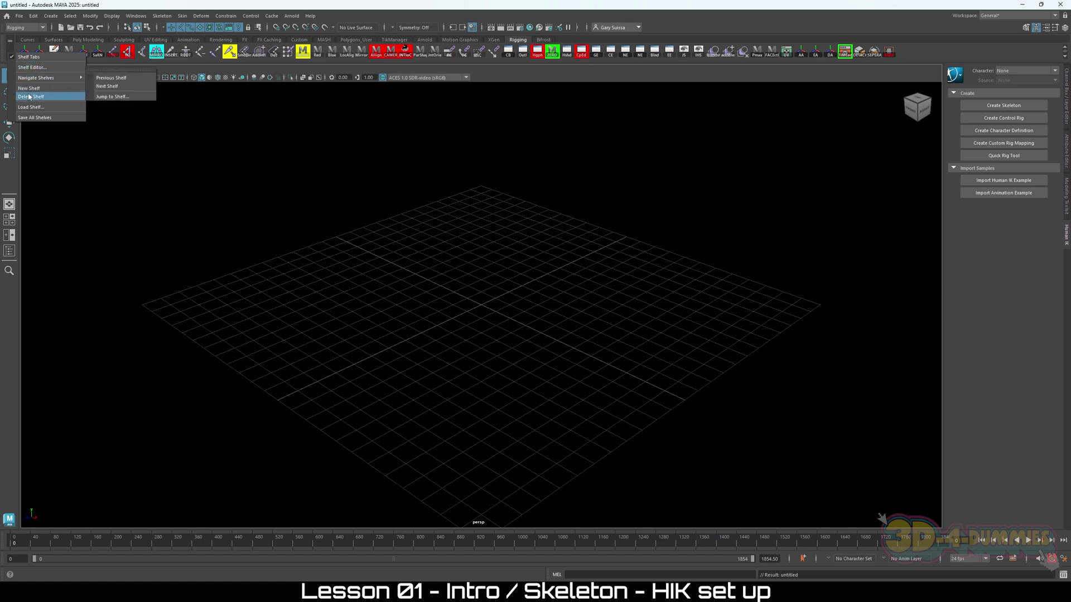
pyautogui.click(30, 67)
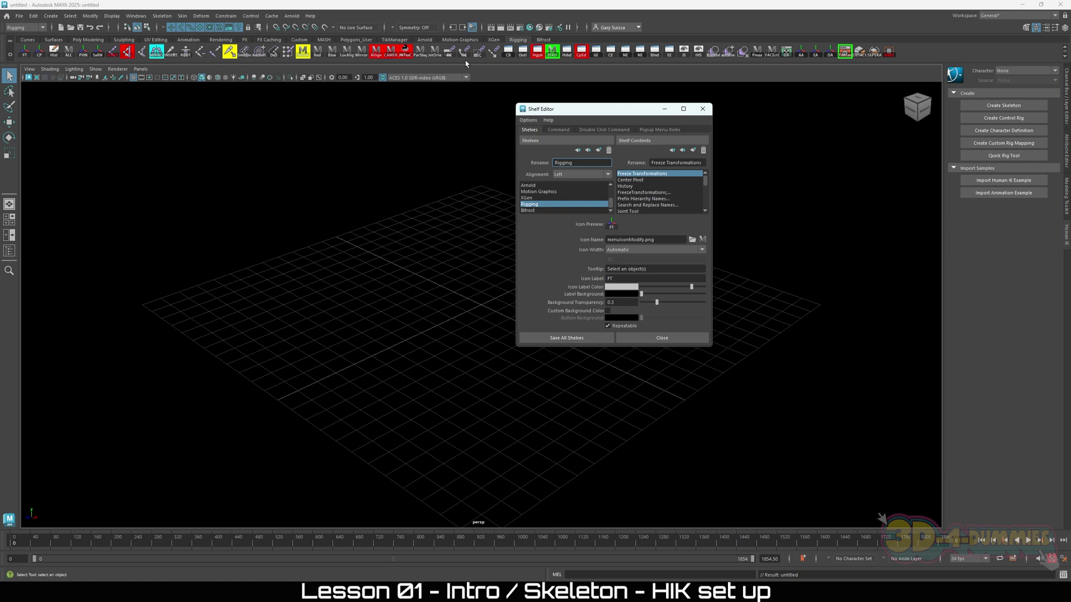
pyautogui.click(579, 152)
pyautogui.click(579, 152)
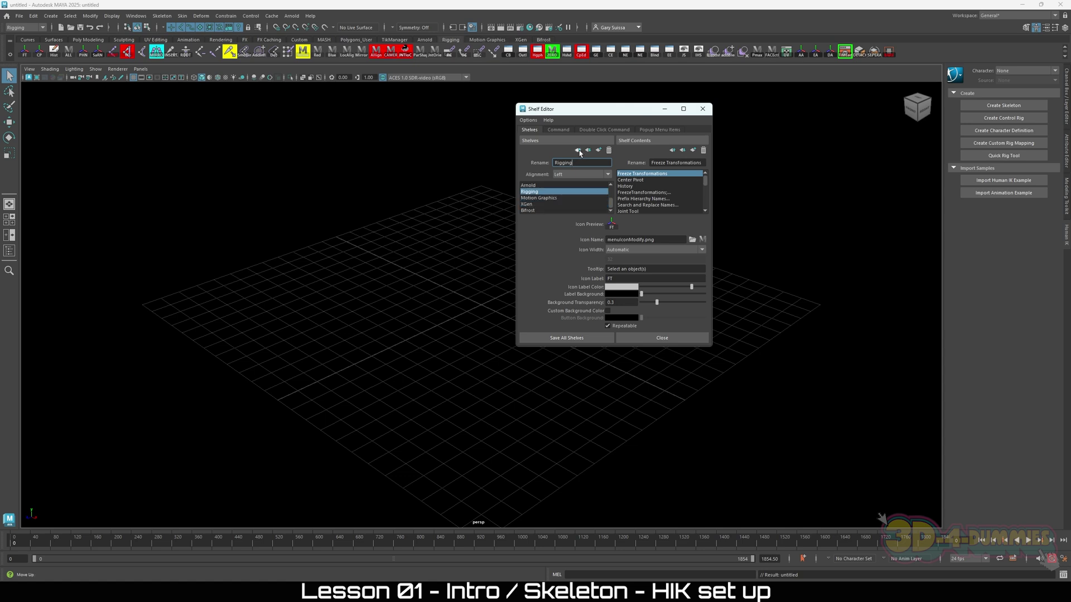
pyautogui.click(579, 152)
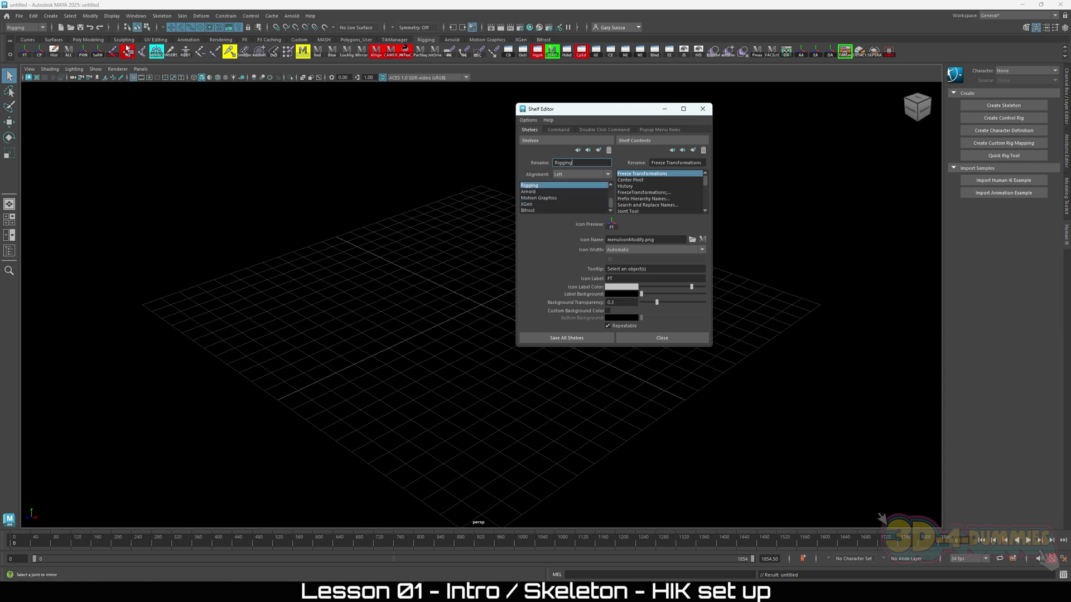
pyautogui.click(579, 151)
pyautogui.click(579, 151)
pyautogui.click(579, 151)
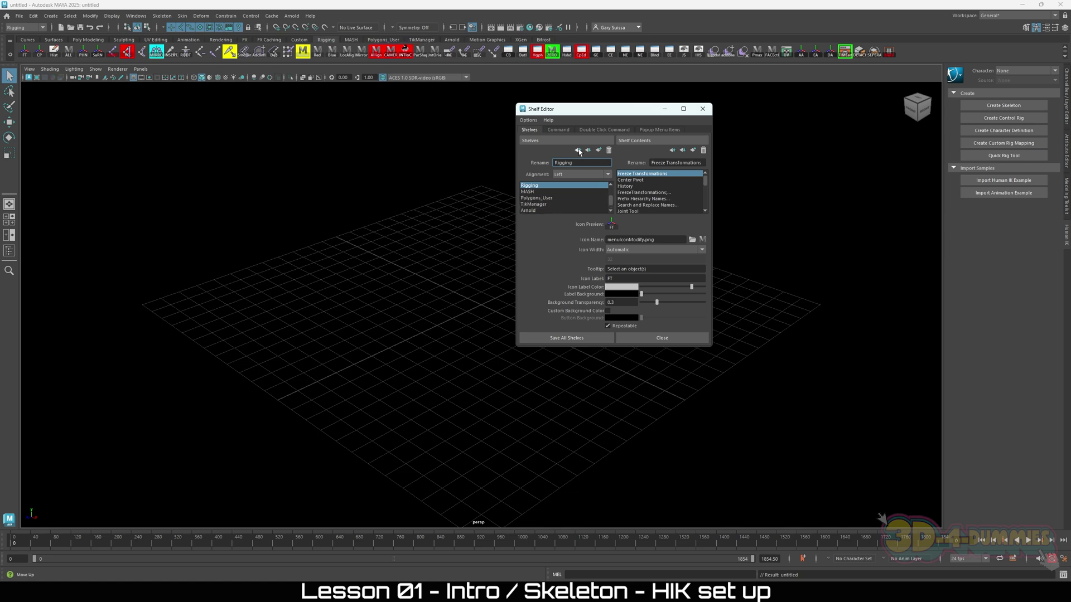
pyautogui.click(579, 152)
pyautogui.click(578, 152)
pyautogui.click(579, 151)
pyautogui.click(579, 152)
pyautogui.click(579, 151)
pyautogui.click(579, 151)
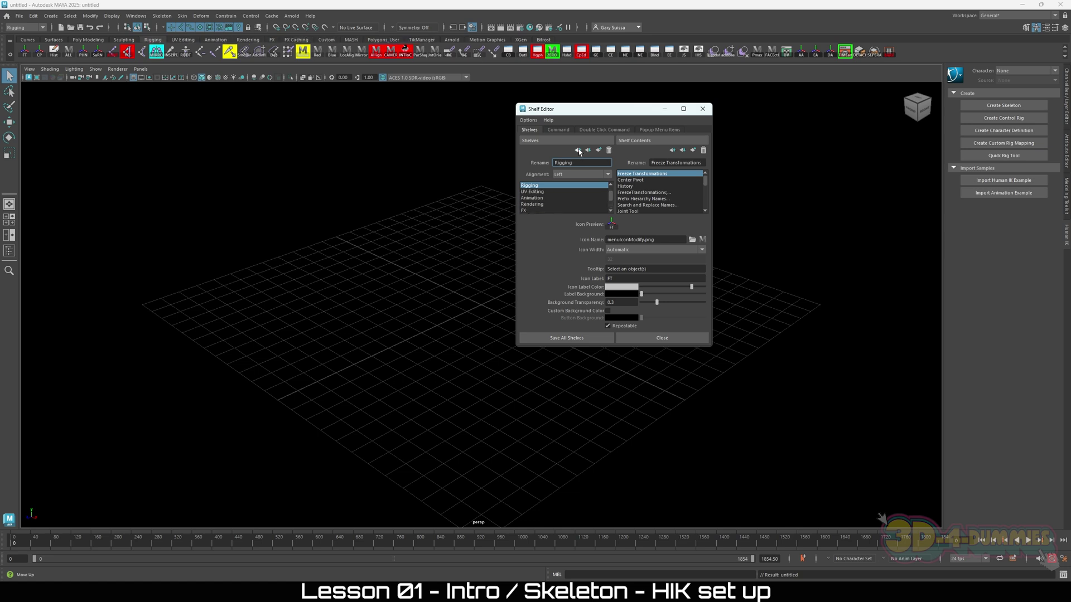
pyautogui.click(579, 152)
pyautogui.click(579, 152)
pyautogui.click(578, 152)
pyautogui.click(578, 151)
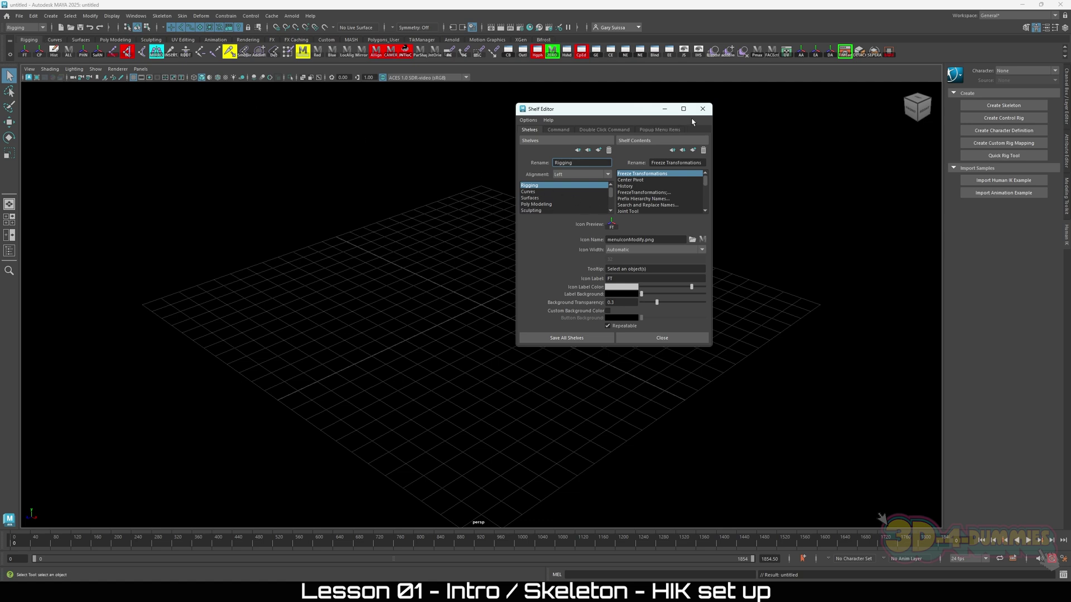
pyautogui.click(573, 339)
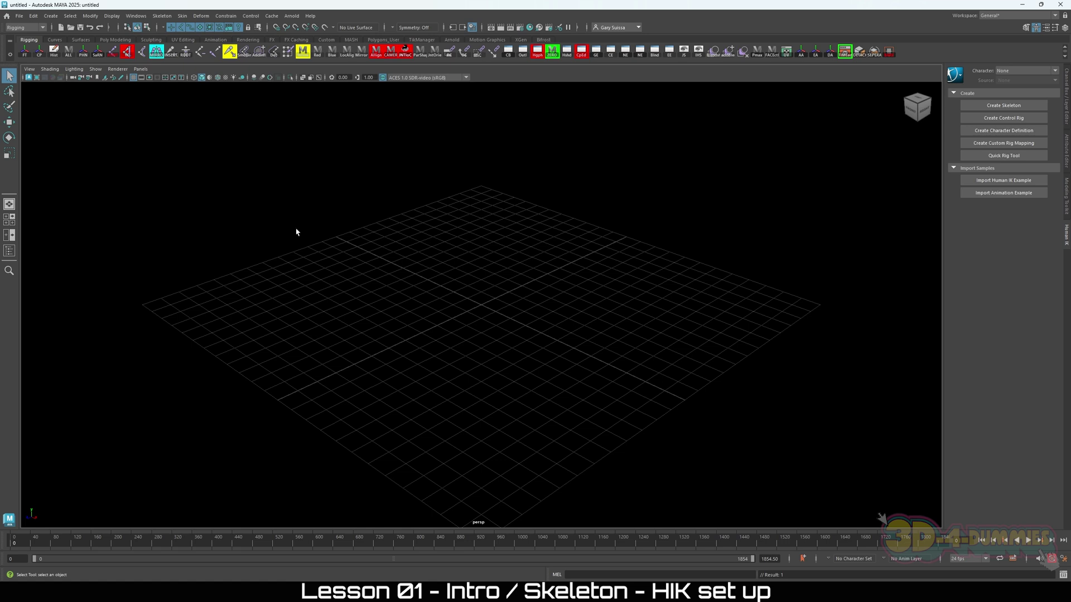
# - Set the Maya project to the inner Conkers folder under D:\chp_Rigging\3d_4dummies\Conkers
pyautogui.click(19, 17)
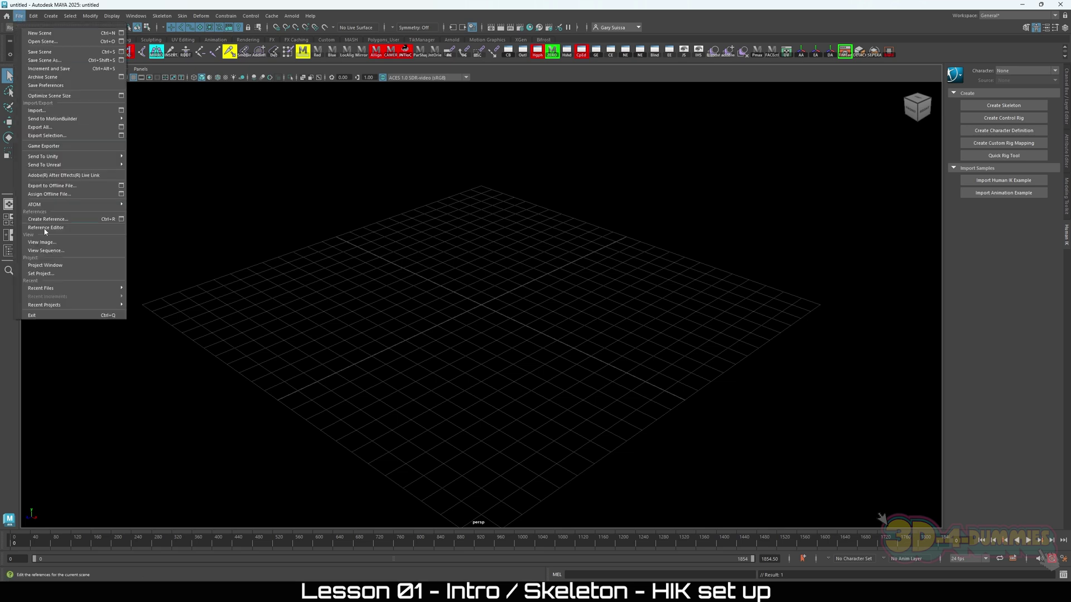
pyautogui.click(47, 274)
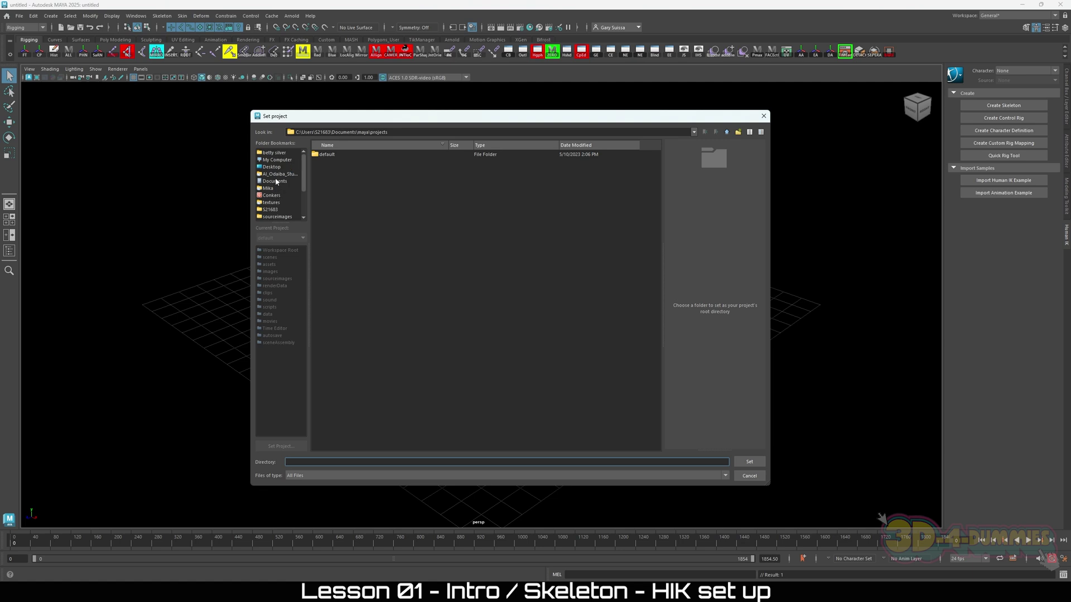
pyautogui.click(276, 160)
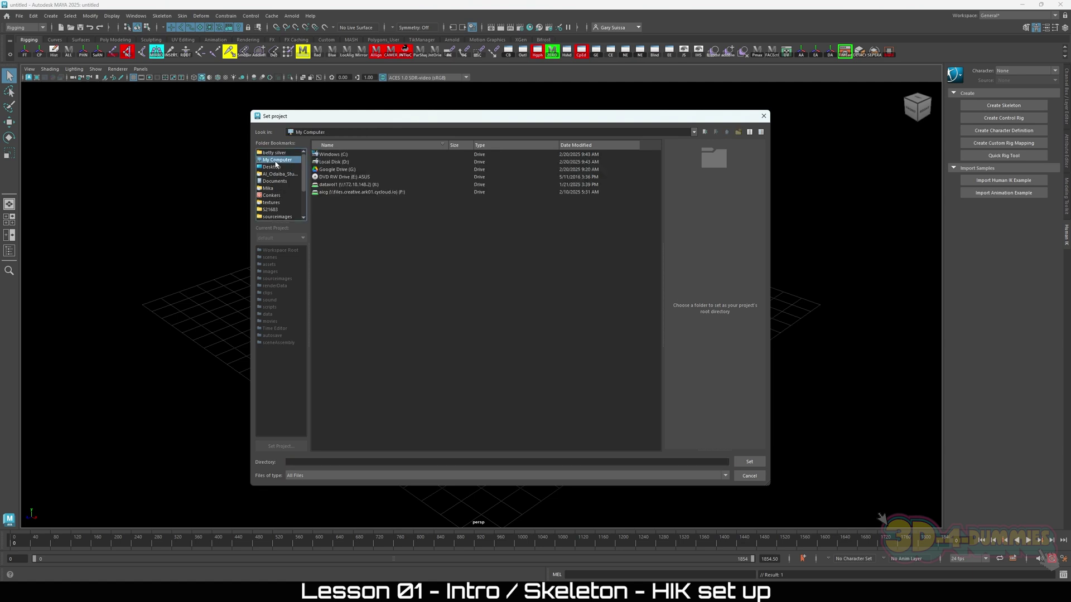
pyautogui.doubleClick(339, 163)
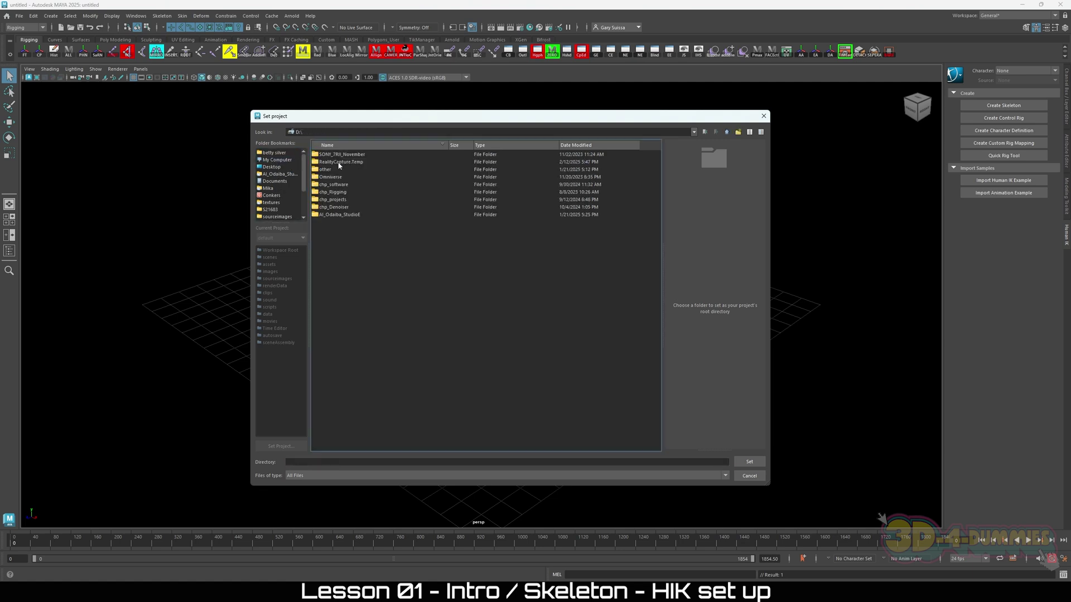
pyautogui.doubleClick(341, 192)
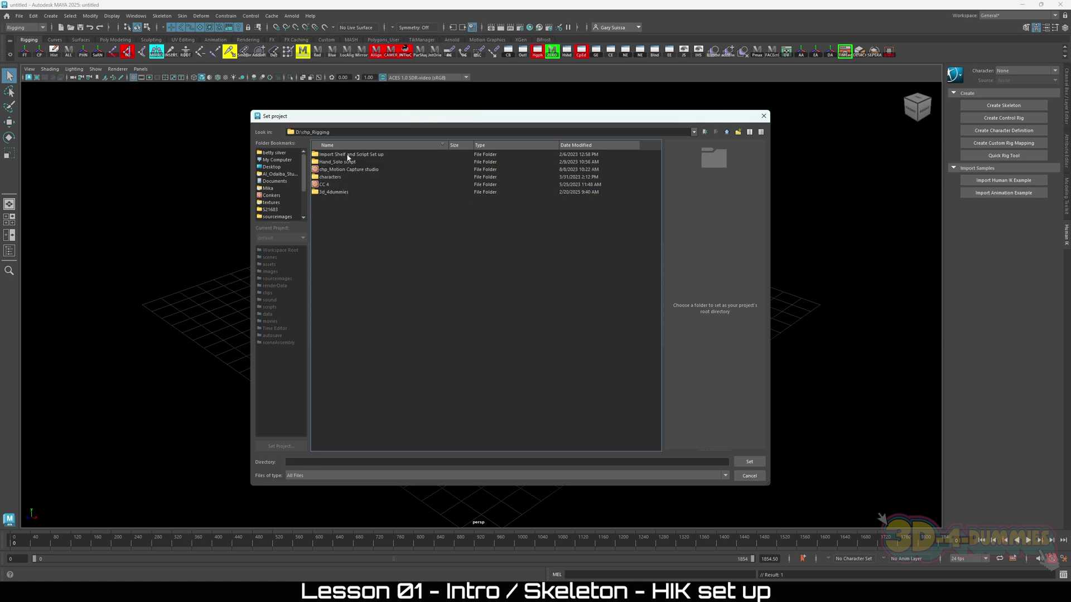
pyautogui.doubleClick(331, 192)
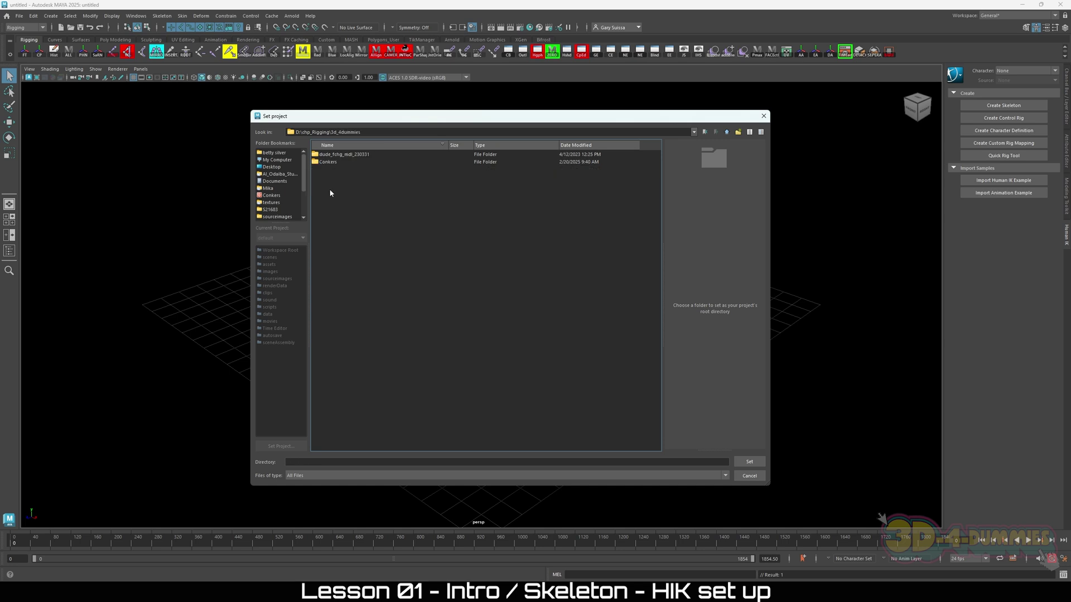
pyautogui.doubleClick(331, 162)
pyautogui.click(332, 156)
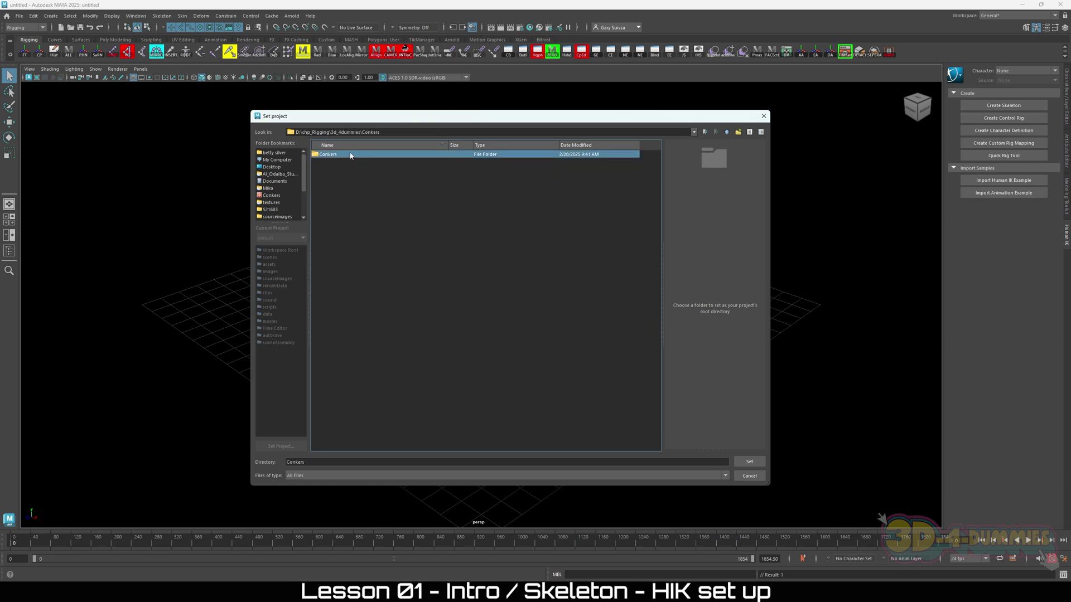
pyautogui.click(749, 462)
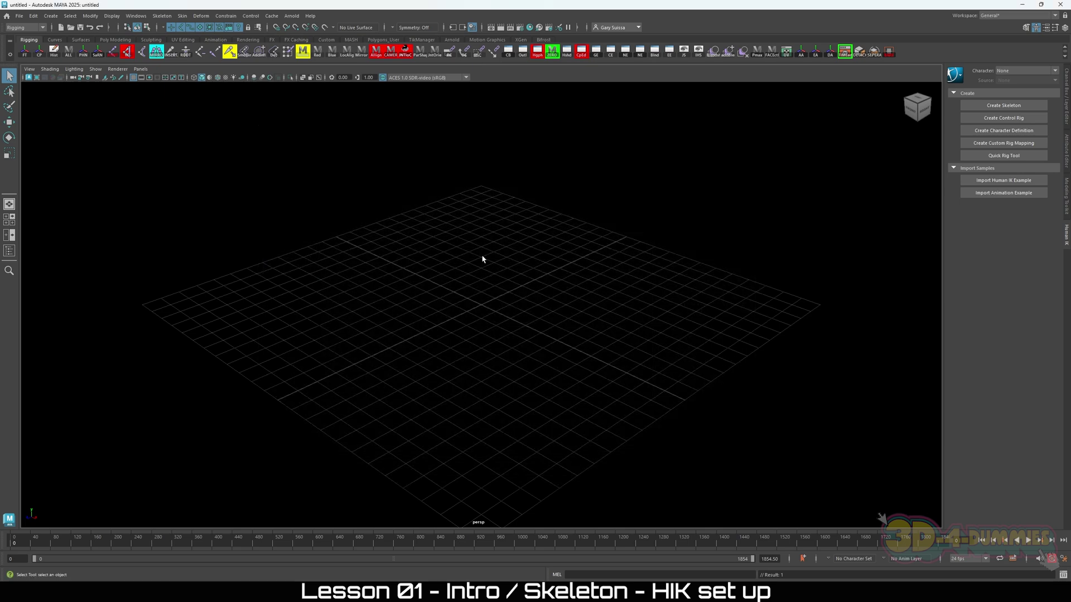
# - Open the Betty_01_skeleton.mb scene from the project's scenes folder
pyautogui.hotkey('ctrl', 'o')
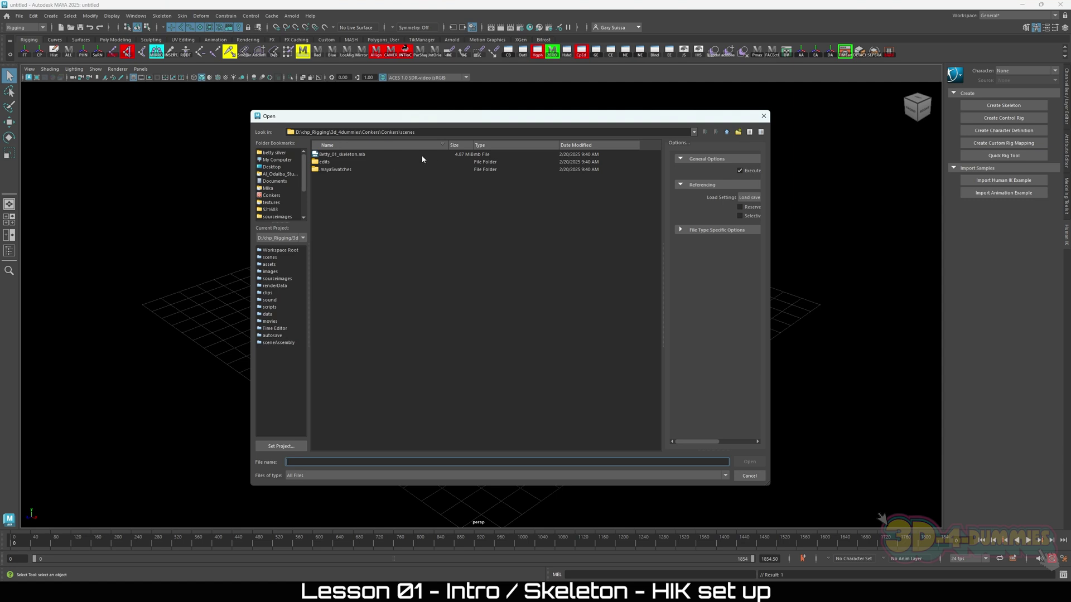
pyautogui.click(354, 155)
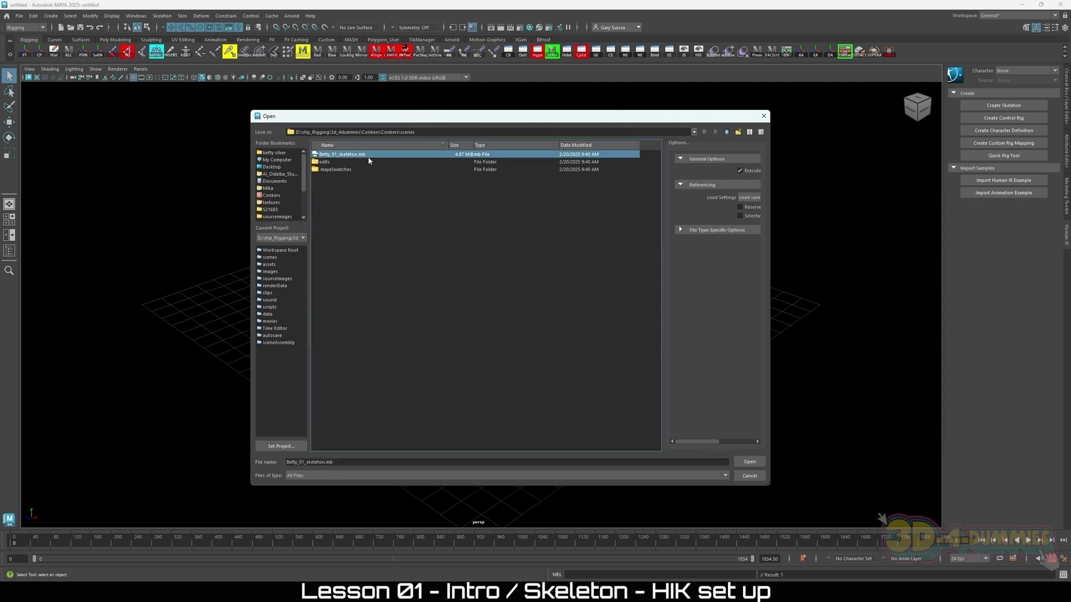
pyautogui.doubleClick(354, 156)
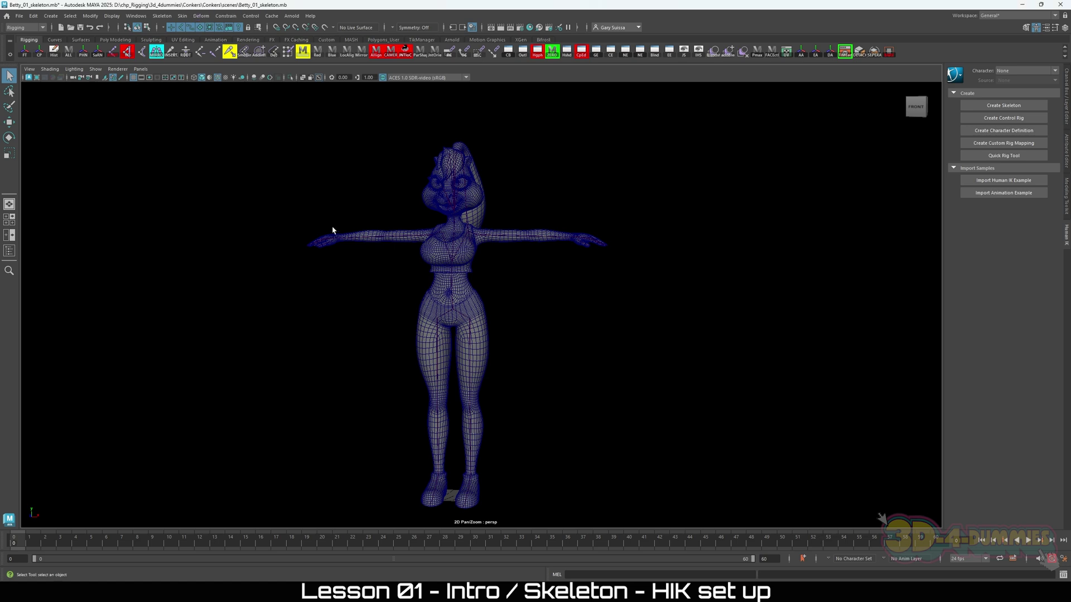
pyautogui.hotkey('ctrl', 'o')
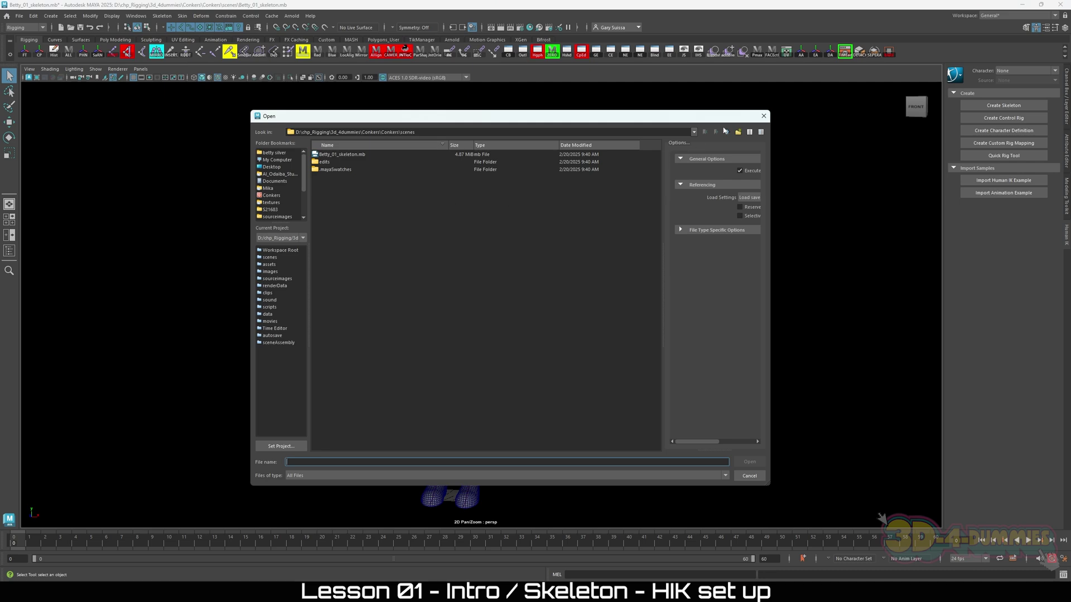
pyautogui.click(764, 116)
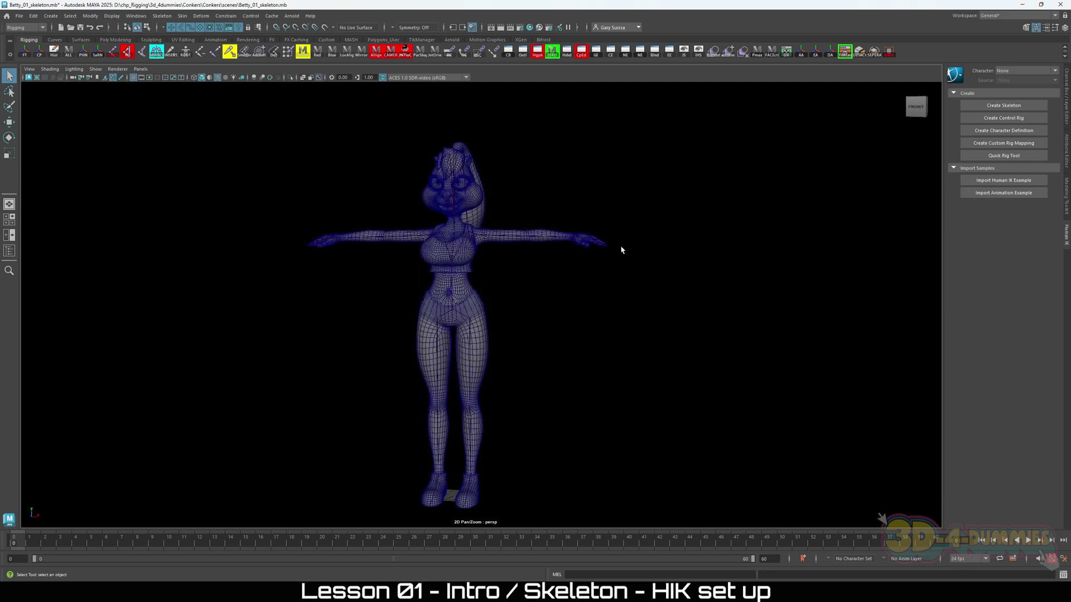
# - Select the hip joint at the character's pelvis and frame the whole body with its skeleton highlighted
pyautogui.keyDown('alt'); pyautogui.moveTo(462, 281); pyautogui.dragTo(552, 318, button='right'); pyautogui.keyUp('alt')
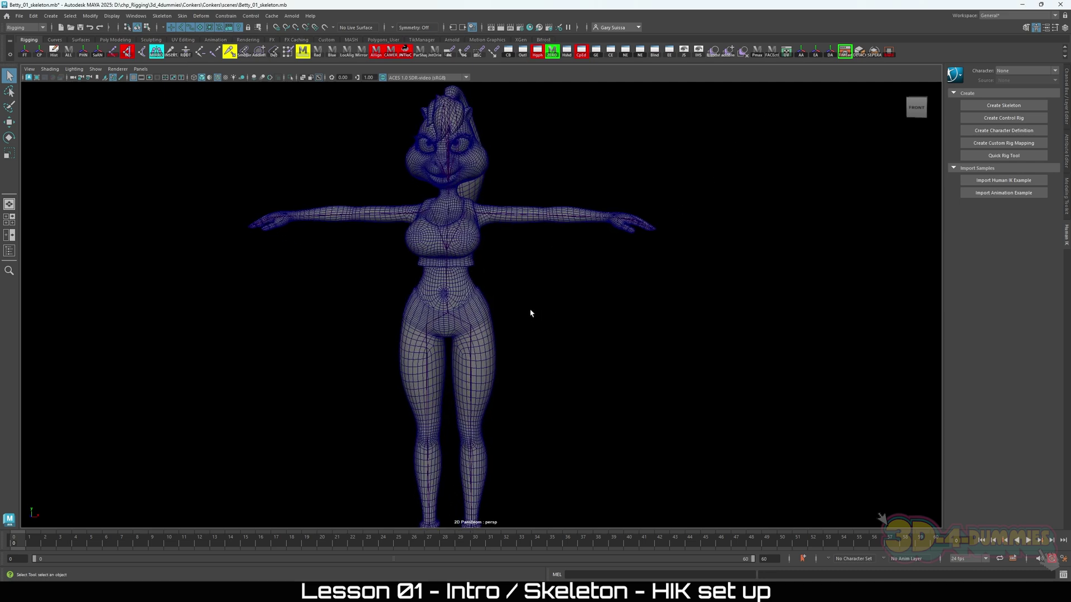
pyautogui.keyDown('alt'); pyautogui.moveTo(502, 312); pyautogui.dragTo(445, 324); pyautogui.keyUp('alt')
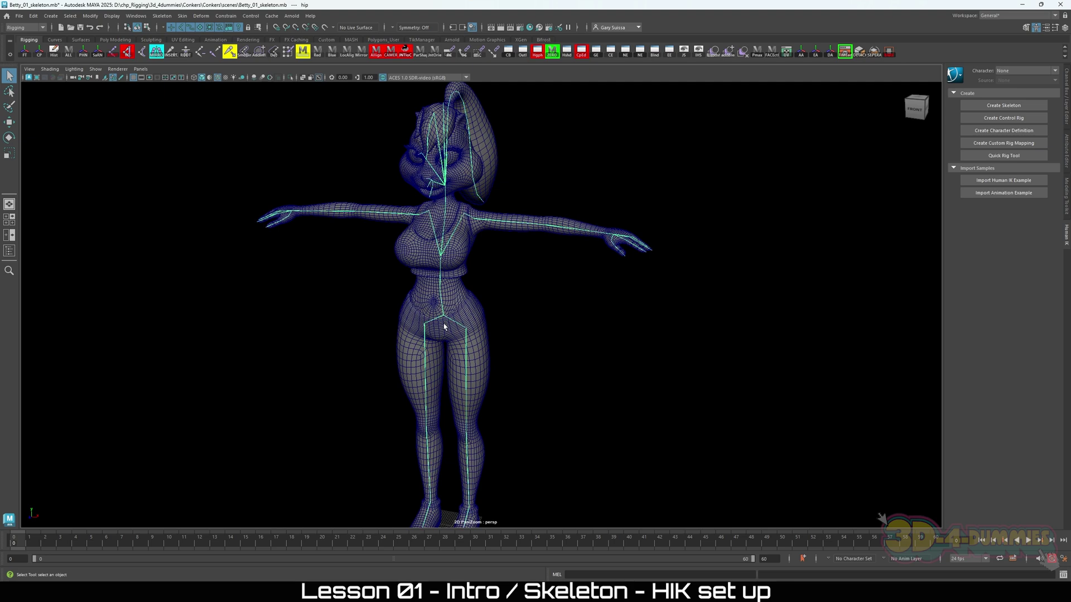
pyautogui.moveTo(503, 289)
pyautogui.keyDown('alt'); pyautogui.mouseDown()
pyautogui.moveTo(392, 288)
pyautogui.moveTo(515, 290)
pyautogui.mouseUp(); pyautogui.keyUp('alt')
pyautogui.keyDown('alt'); pyautogui.moveTo(514, 290); pyautogui.dragTo(486, 301, button='right'); pyautogui.keyUp('alt')
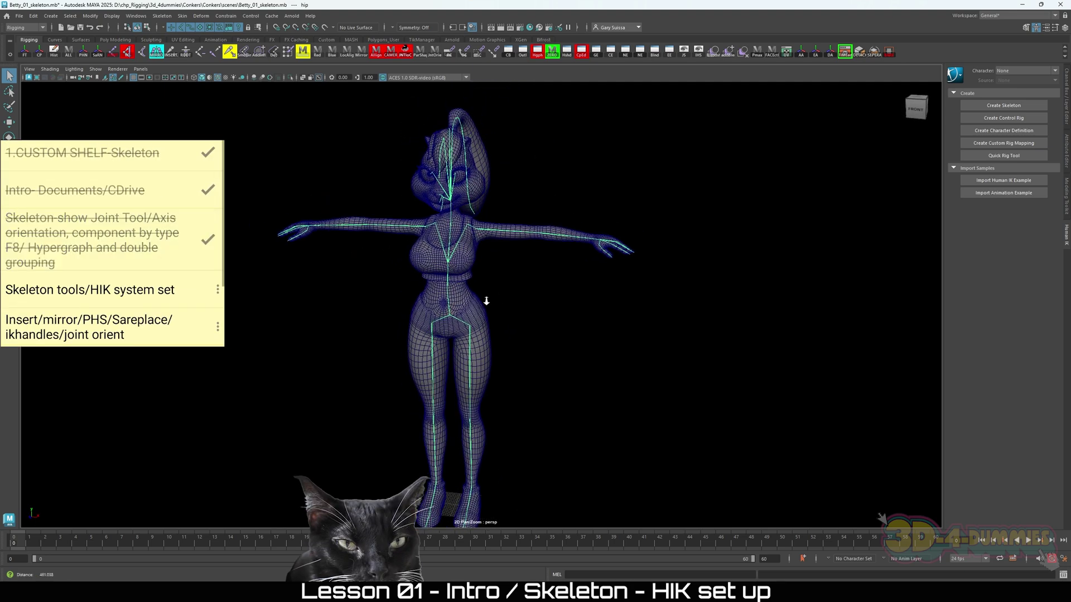
pyautogui.keyDown('alt'); pyautogui.moveTo(486, 301); pyautogui.dragTo(489, 283, button='middle'); pyautogui.keyUp('alt')
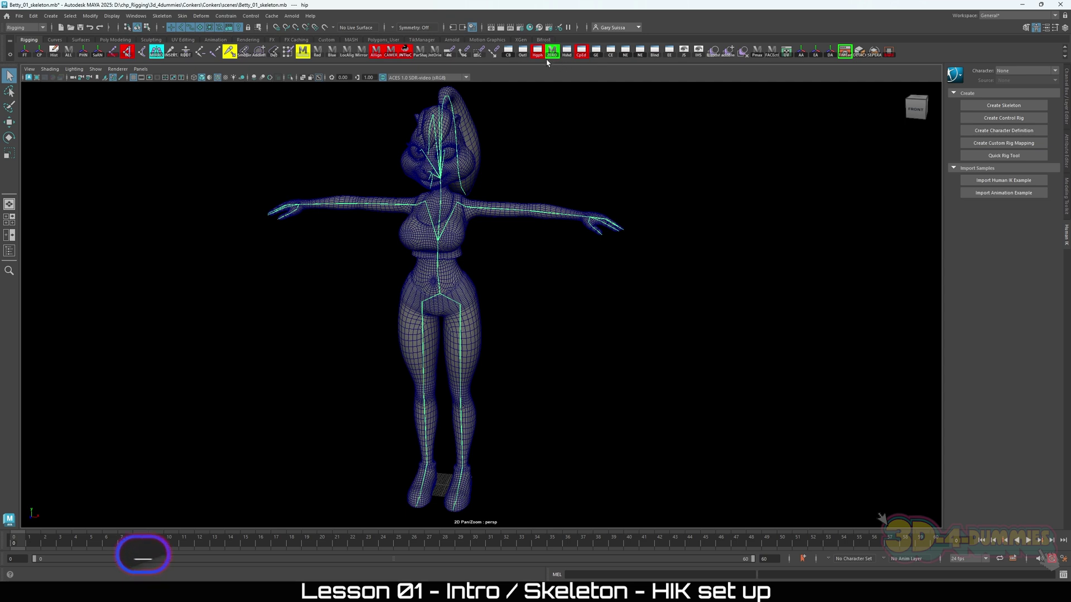
# - Open the Outliner and Hypergraph Hierarchy windows and place them on either side of the character
pyautogui.click(523, 53)
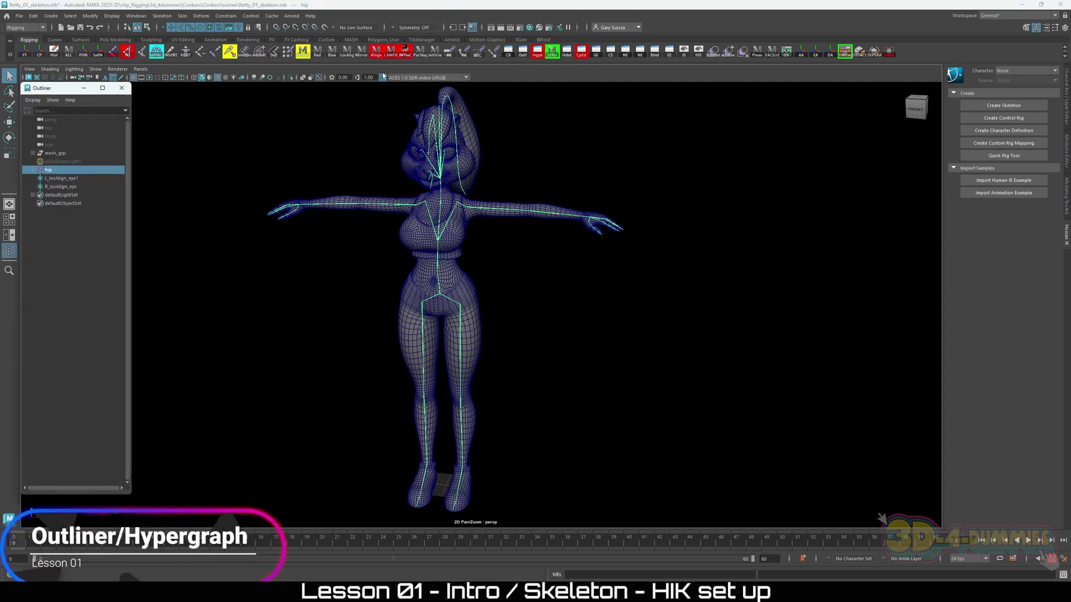
pyautogui.moveTo(49, 89); pyautogui.dragTo(50, 93)
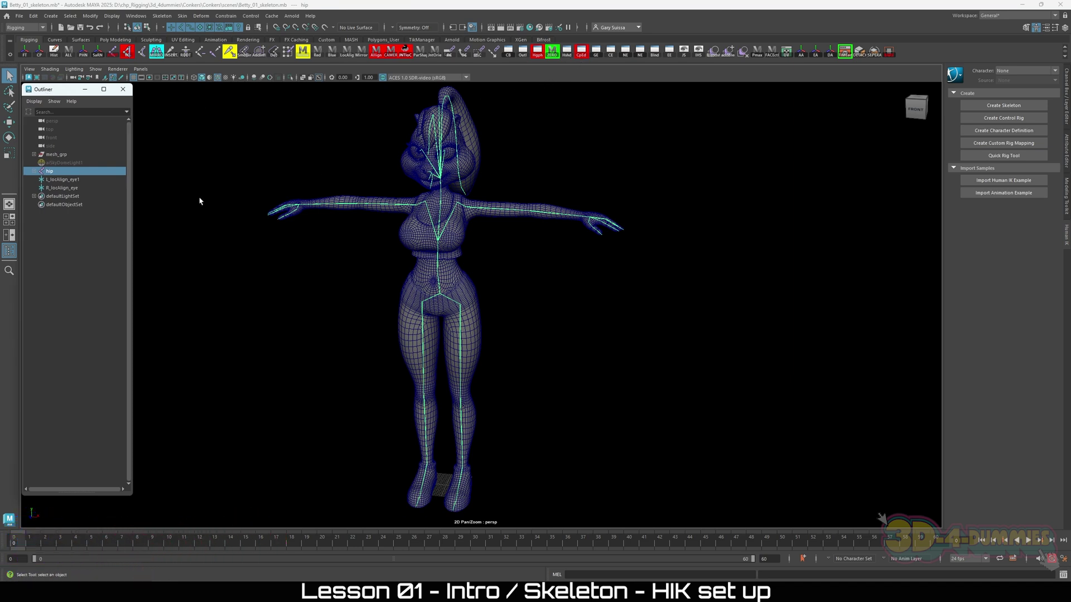
pyautogui.click(537, 53)
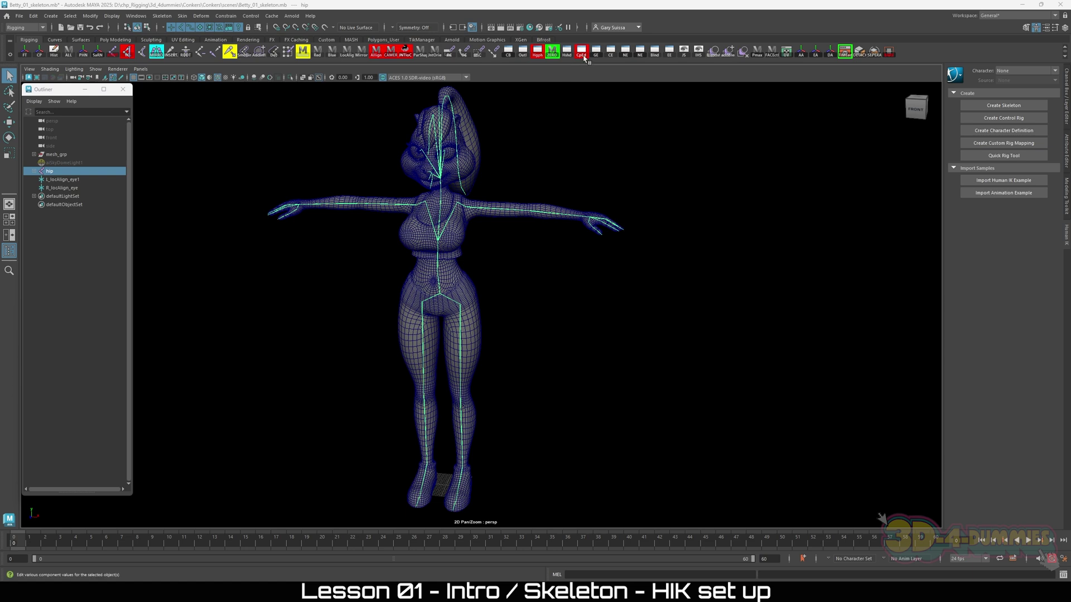
pyautogui.moveTo(393, 124); pyautogui.dragTo(715, 125)
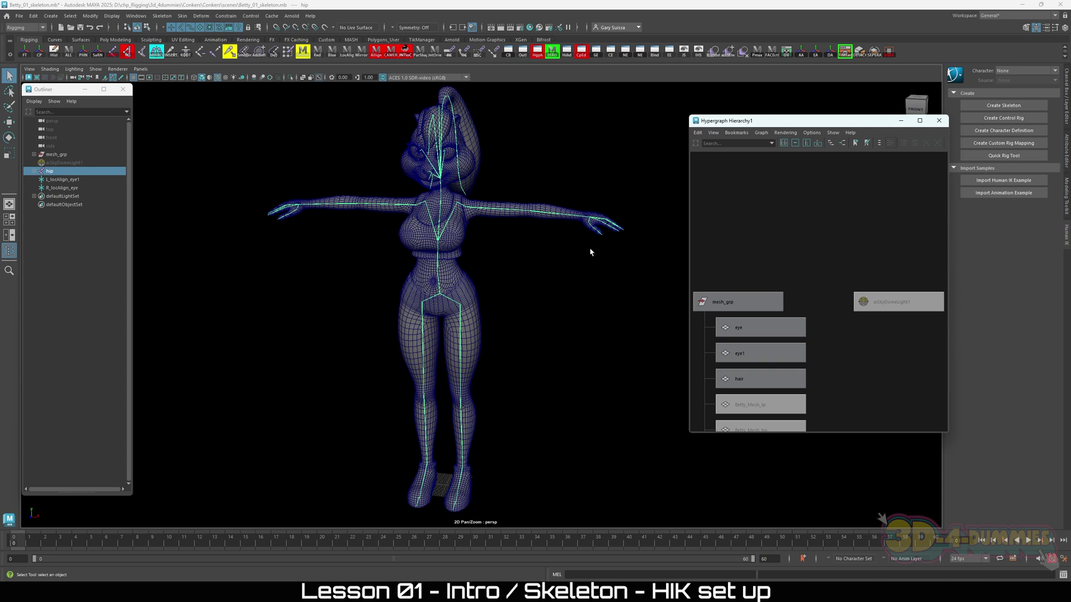
pyautogui.moveTo(712, 121); pyautogui.dragTo(681, 122)
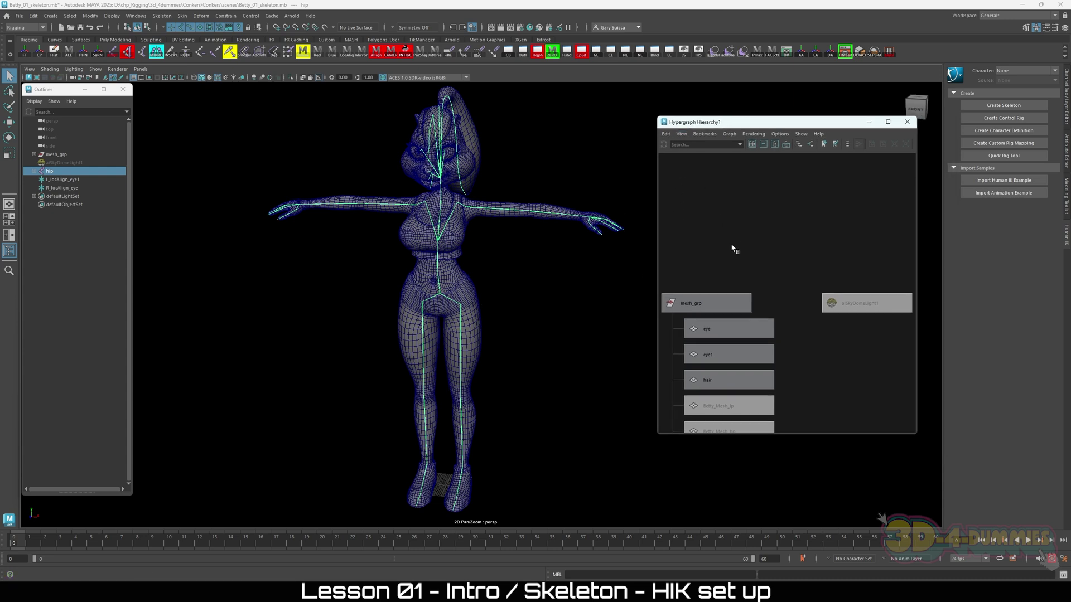
# - Select the joint nodes from neck through PonyTail13 in the Hypergraph and expand the hip hierarchy in the Outliner
pyautogui.scroll(-1, 726, 295)
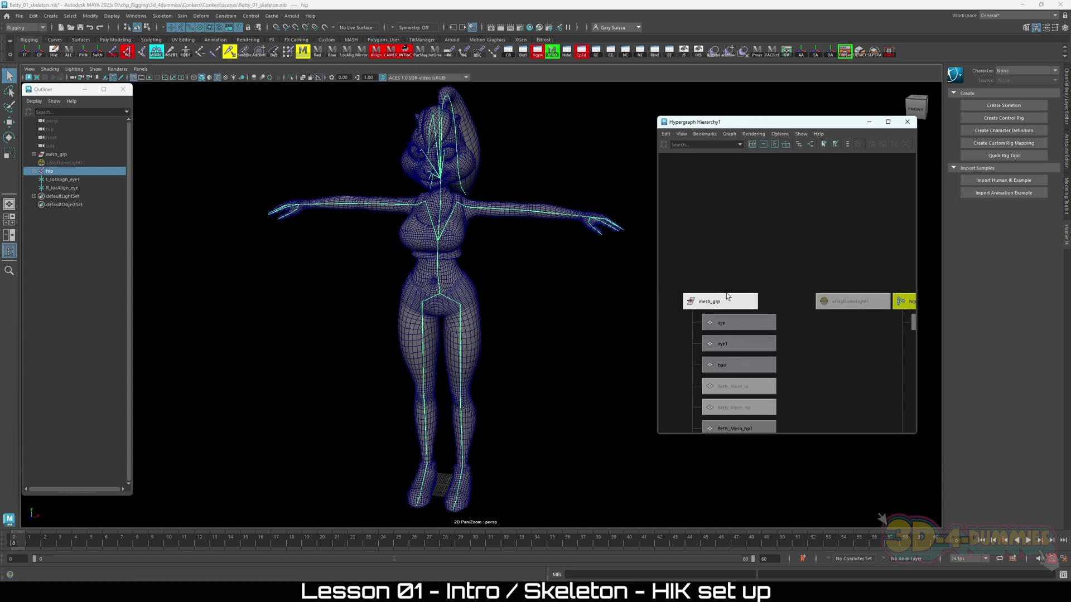
pyautogui.keyDown('alt'); pyautogui.moveTo(727, 293); pyautogui.dragTo(643, 252, button='middle'); pyautogui.keyUp('alt')
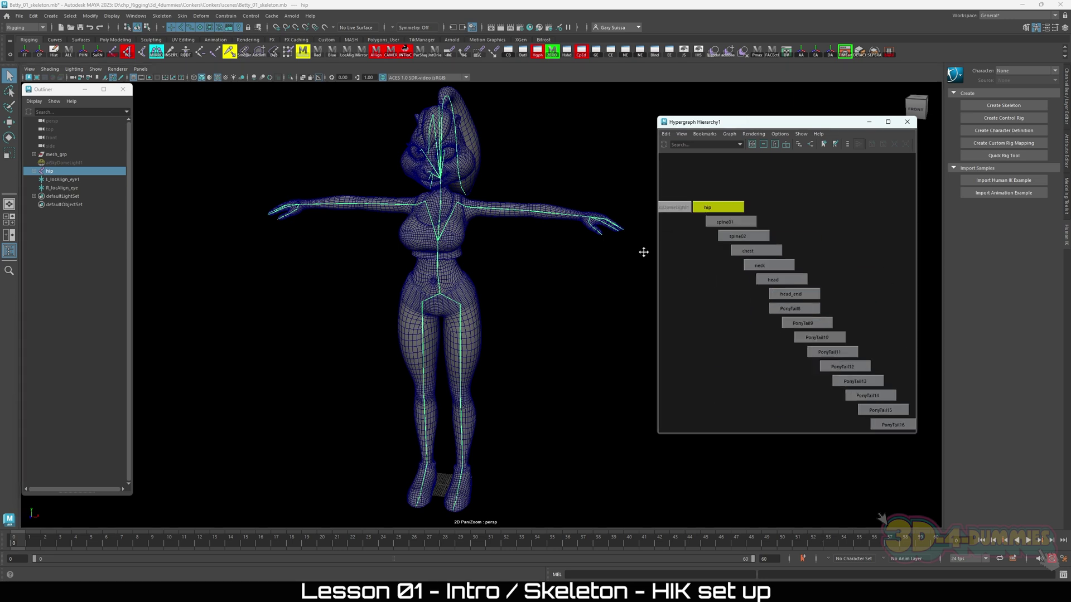
pyautogui.press('a')
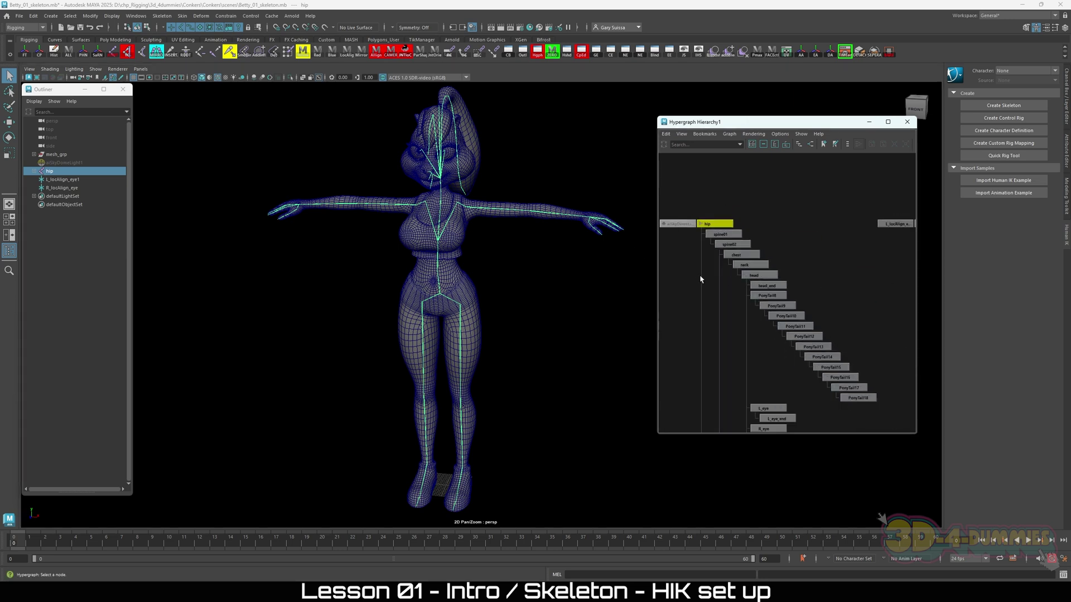
pyautogui.moveTo(701, 277); pyautogui.dragTo(846, 356)
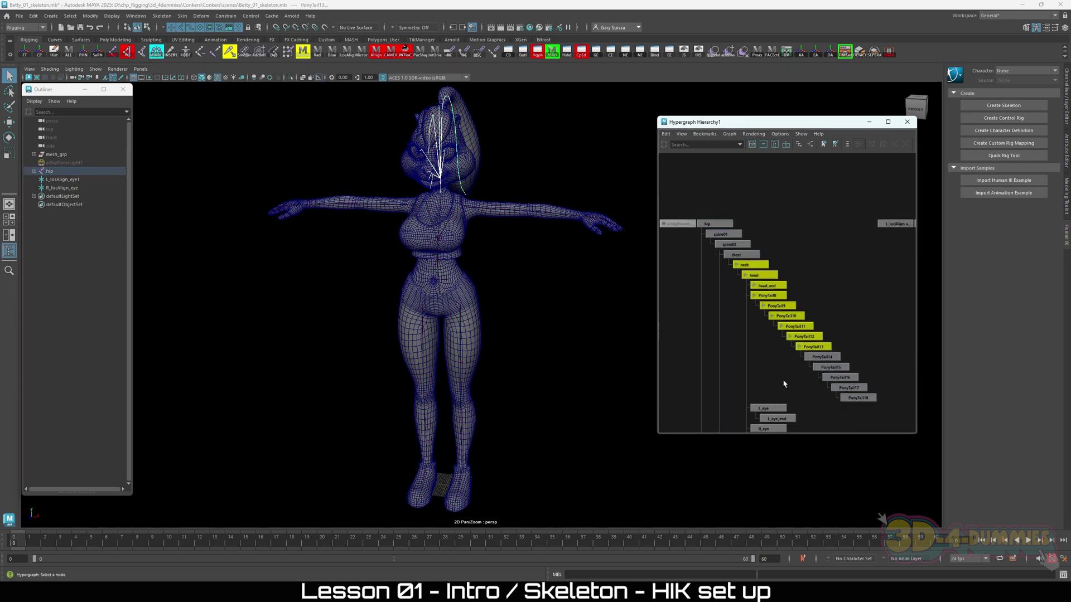
pyautogui.click(34, 171)
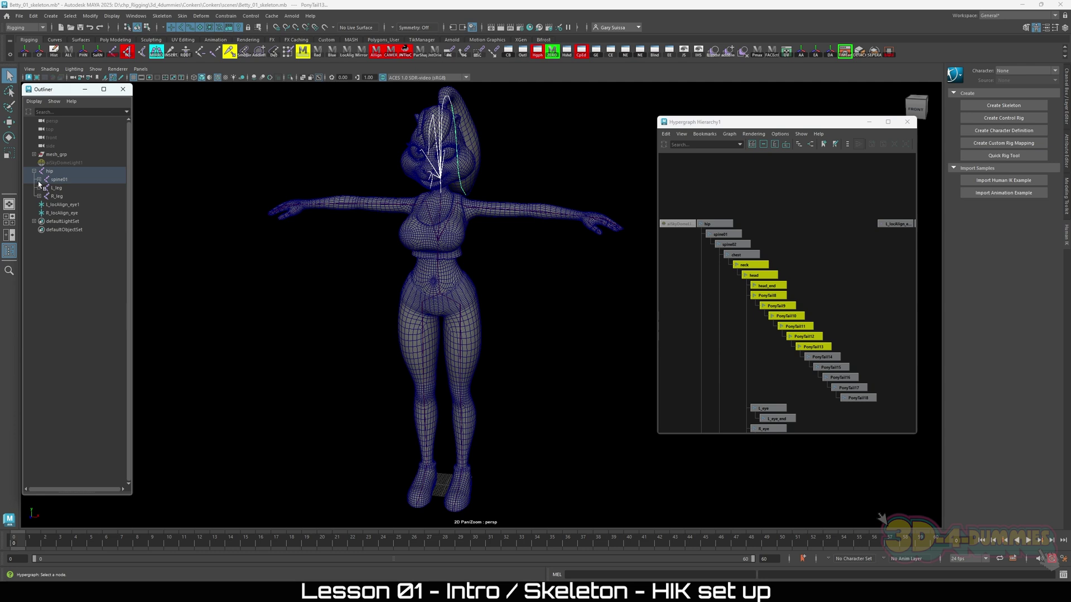
# - Expand spine01 in the Outliner and clear the current joint selection
pyautogui.click(38, 179)
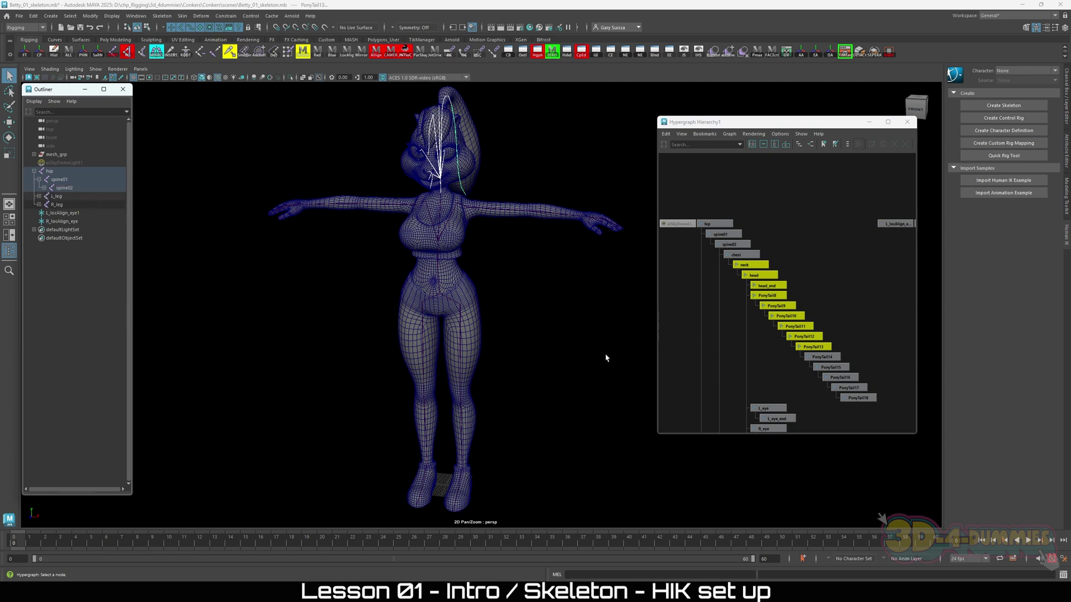
pyautogui.click(684, 122)
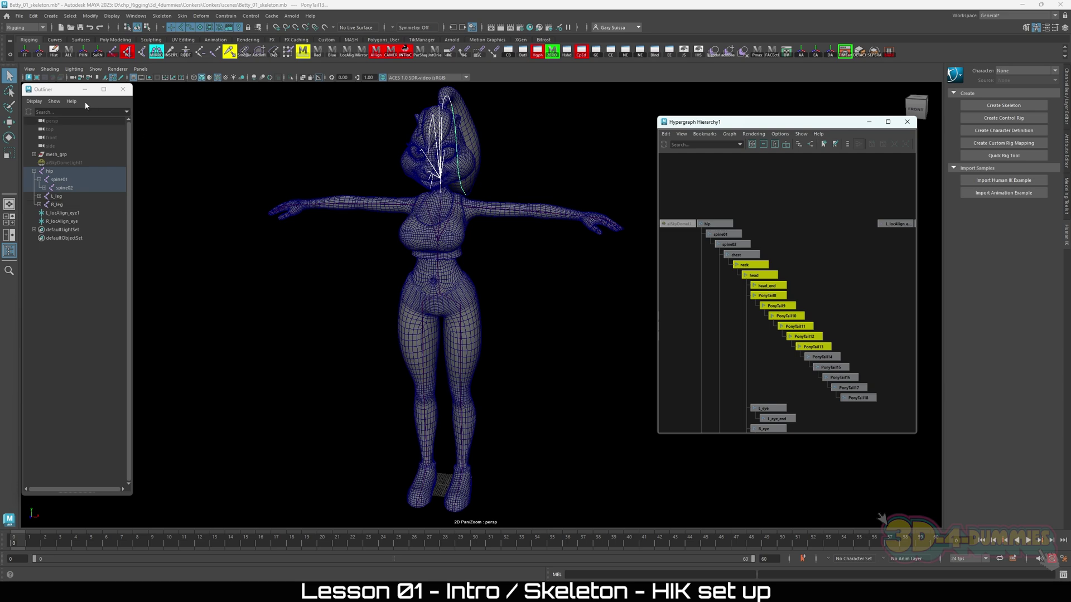
pyautogui.click(285, 272)
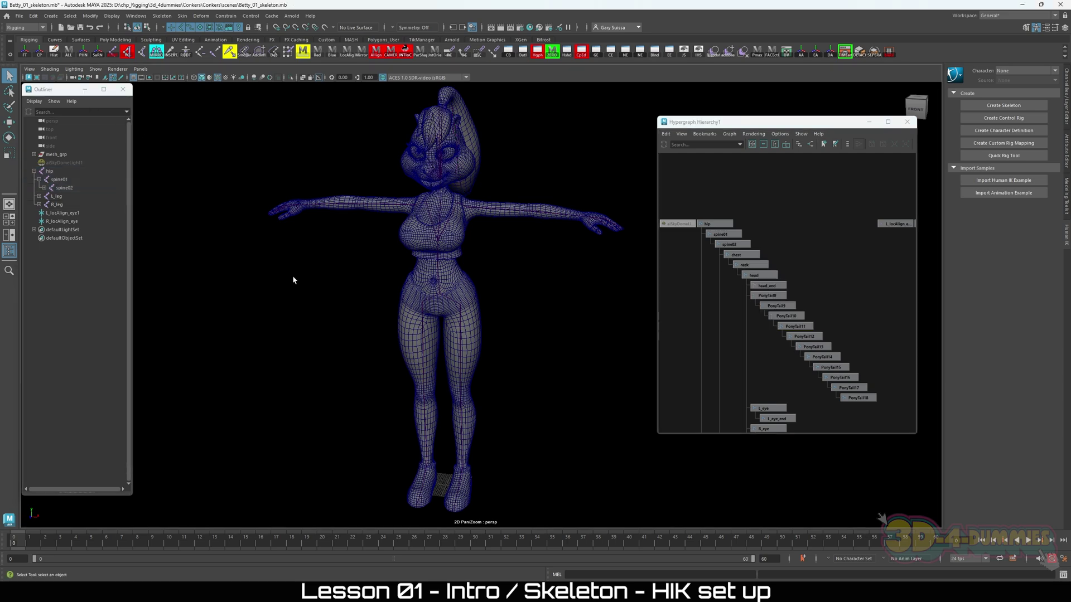
# - Switch to the four-view layout, move the Hypergraph window off the perspective view, and zoom out on the hand and face
pyautogui.press('space')
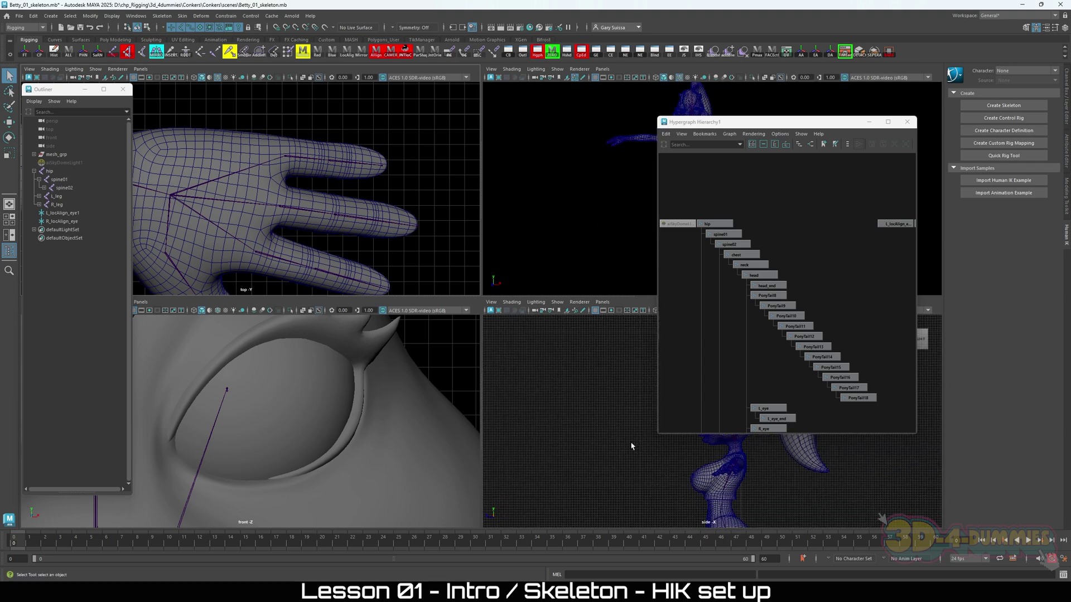
pyautogui.moveTo(781, 124); pyautogui.dragTo(860, 84)
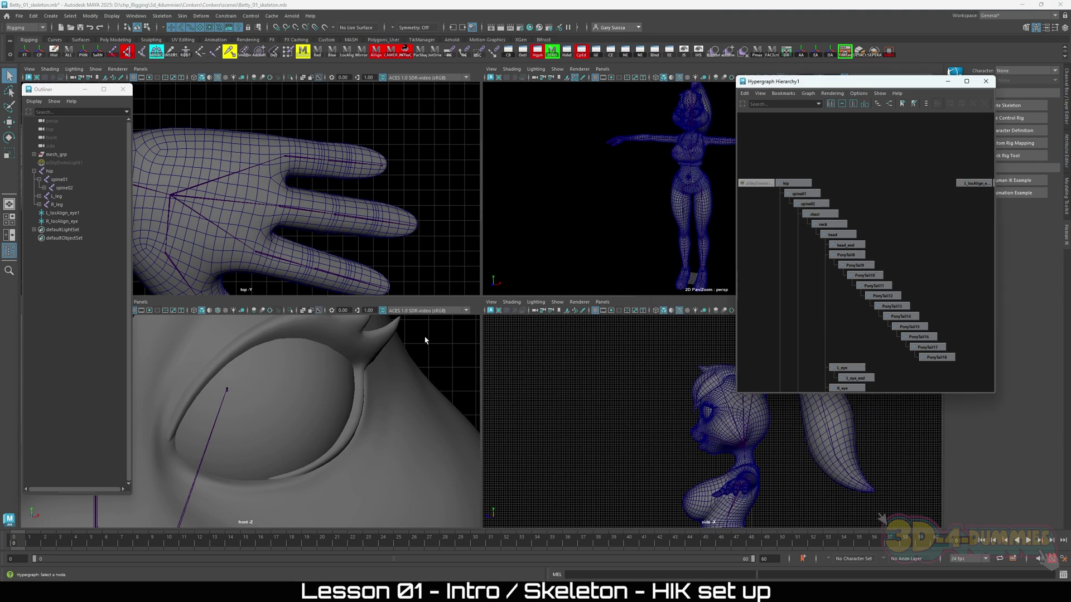
pyautogui.scroll(-5, 306, 354)
pyautogui.scroll(3, 306, 353)
pyautogui.scroll(-3, 316, 238)
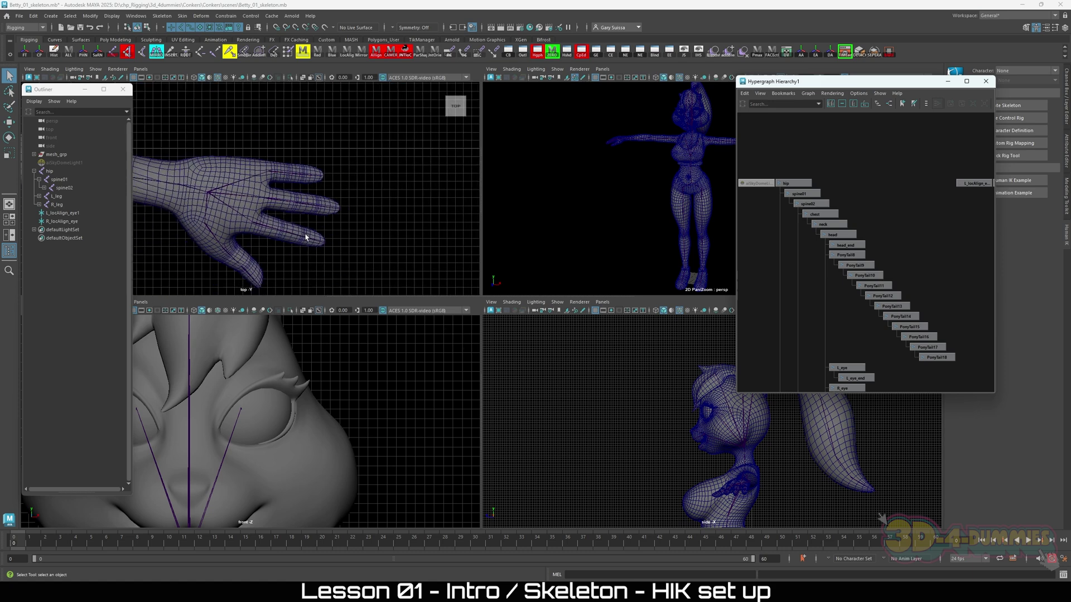
# - Go through the four-view and Front/Persp layouts and return to the single perspective view
pyautogui.click(9, 206)
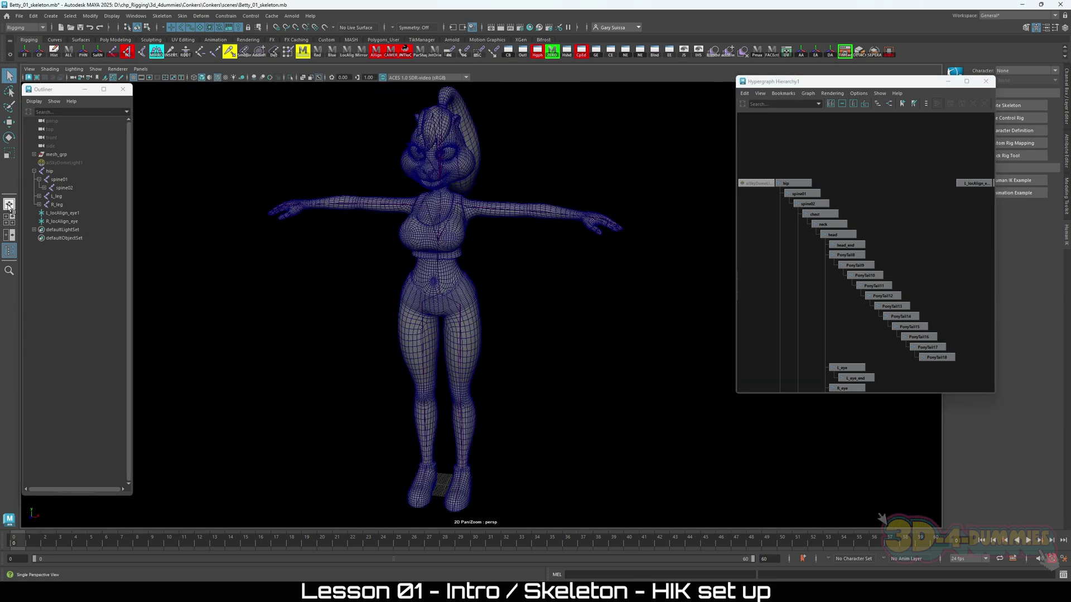
pyautogui.click(11, 220)
pyautogui.click(9, 235)
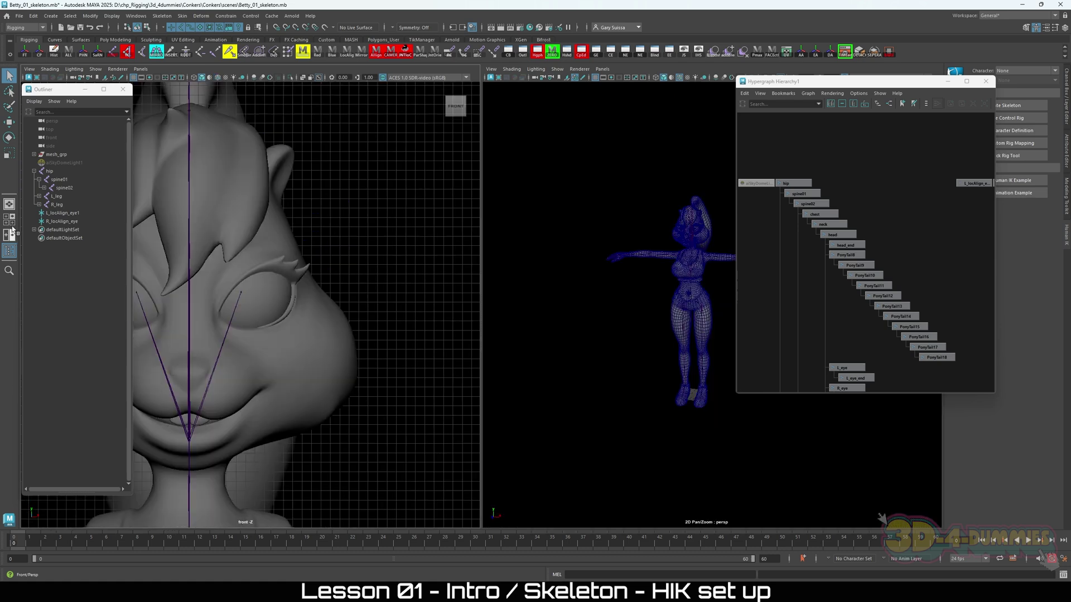
pyautogui.click(11, 220)
pyautogui.click(9, 205)
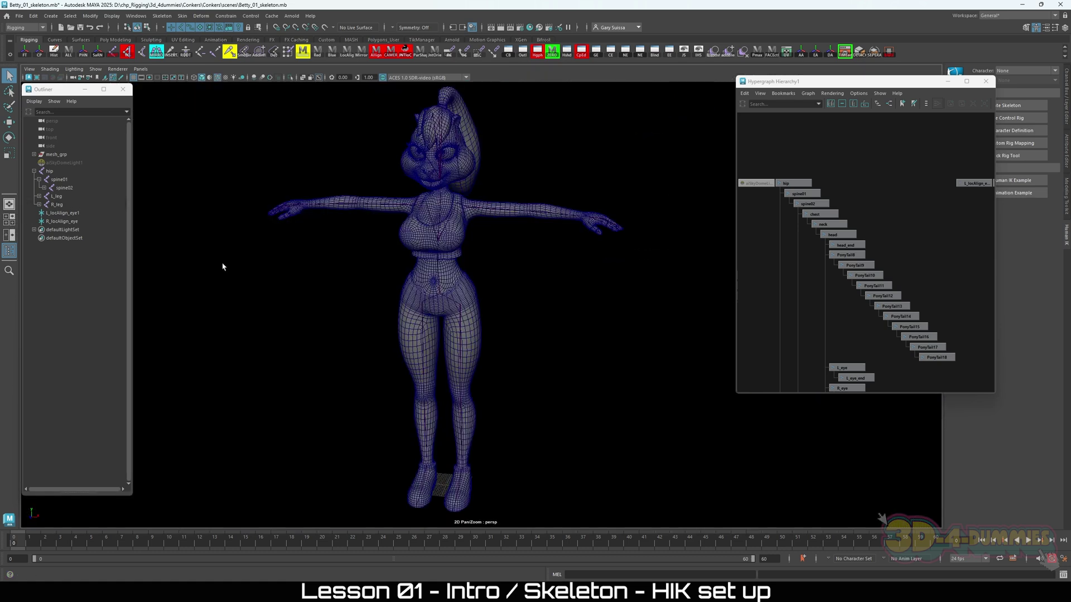
# - Select the hip joint at the character's pelvis in the perspective view
pyautogui.keyDown('alt'); pyautogui.moveTo(498, 319); pyautogui.dragTo(414, 289); pyautogui.keyUp('alt')
pyautogui.keyDown('alt'); pyautogui.moveTo(414, 289); pyautogui.dragTo(497, 307, button='right'); pyautogui.keyUp('alt')
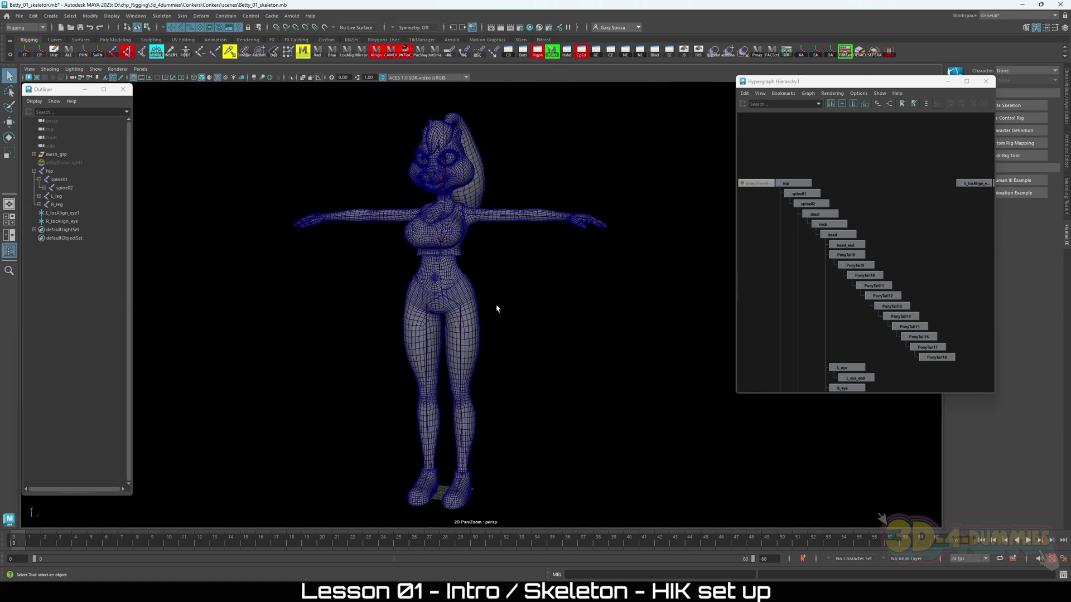
pyautogui.keyDown('alt'); pyautogui.moveTo(411, 294); pyautogui.dragTo(498, 319, button='right'); pyautogui.keyUp('alt')
pyautogui.keyDown('alt'); pyautogui.moveTo(498, 320); pyautogui.dragTo(499, 339, button='middle'); pyautogui.keyUp('alt')
pyautogui.keyDown('alt'); pyautogui.moveTo(586, 313); pyautogui.dragTo(363, 270, button='right'); pyautogui.keyUp('alt')
pyautogui.keyDown('alt'); pyautogui.moveTo(487, 303); pyautogui.dragTo(431, 385, button='right'); pyautogui.keyUp('alt')
pyautogui.click(429, 393)
# - Examine the highlighted skeleton from several angles and collapse the hip hierarchy in the Outliner
pyautogui.keyDown('alt'); pyautogui.moveTo(558, 288); pyautogui.dragTo(536, 303); pyautogui.keyUp('alt')
pyautogui.keyDown('alt'); pyautogui.moveTo(536, 303); pyautogui.dragTo(381, 329, button='right'); pyautogui.keyUp('alt')
pyautogui.keyDown('alt'); pyautogui.moveTo(382, 333); pyautogui.dragTo(402, 325); pyautogui.keyUp('alt')
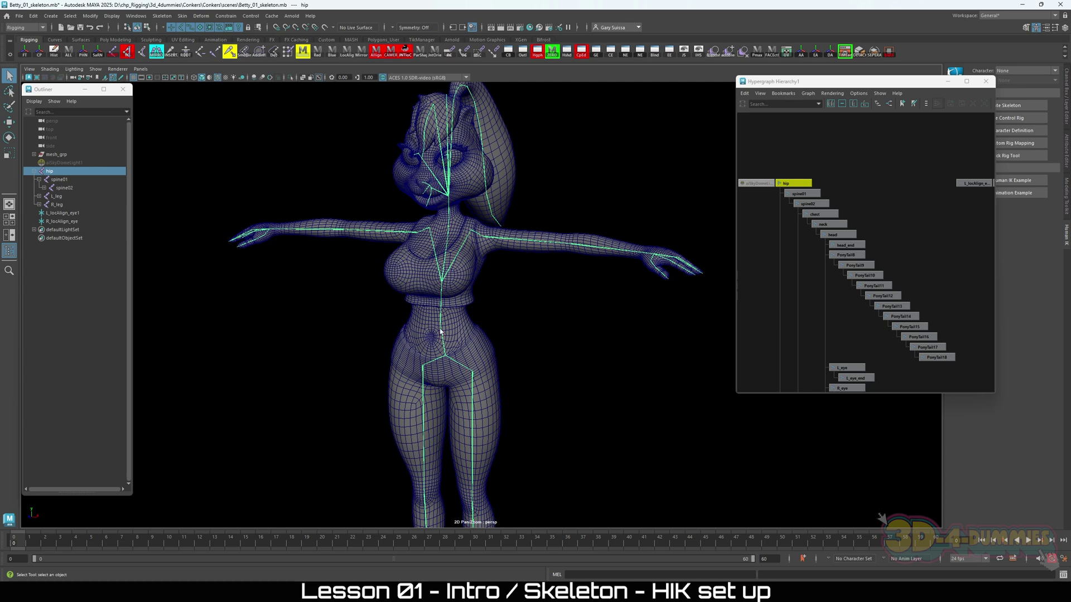
pyautogui.keyDown('alt'); pyautogui.moveTo(599, 364); pyautogui.dragTo(515, 359, button='right'); pyautogui.keyUp('alt')
pyautogui.keyDown('alt'); pyautogui.moveTo(515, 360); pyautogui.dragTo(510, 281, button='middle'); pyautogui.keyUp('alt')
pyautogui.keyDown('alt'); pyautogui.moveTo(510, 281); pyautogui.dragTo(477, 307); pyautogui.keyUp('alt')
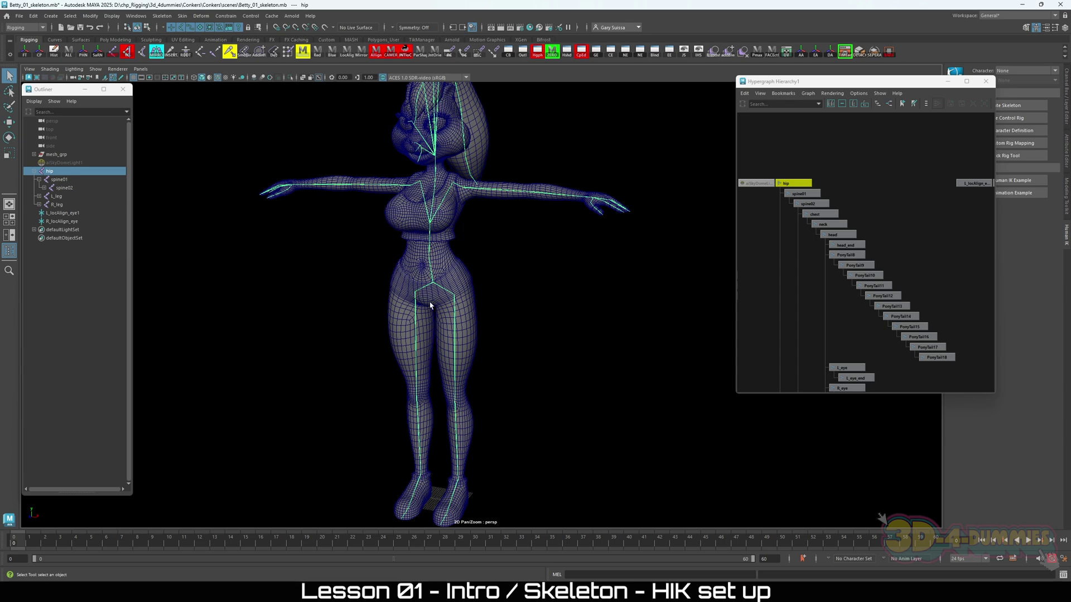
pyautogui.keyDown('alt'); pyautogui.moveTo(559, 313); pyautogui.dragTo(471, 308); pyautogui.keyUp('alt')
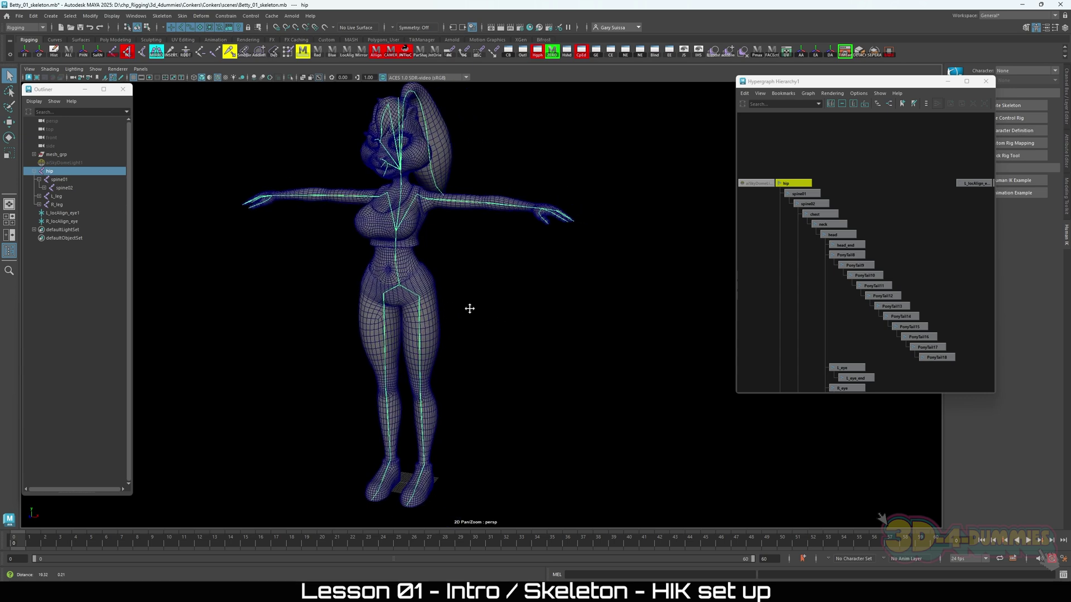
pyautogui.click(35, 173)
pyautogui.moveTo(250, 262)
pyautogui.keyDown('alt'); pyautogui.mouseDown()
pyautogui.moveTo(299, 270)
pyautogui.moveTo(257, 287)
pyautogui.moveTo(260, 273)
pyautogui.mouseUp(); pyautogui.keyUp('alt')
pyautogui.keyDown('alt'); pyautogui.moveTo(511, 279); pyautogui.dragTo(514, 276); pyautogui.keyUp('alt')
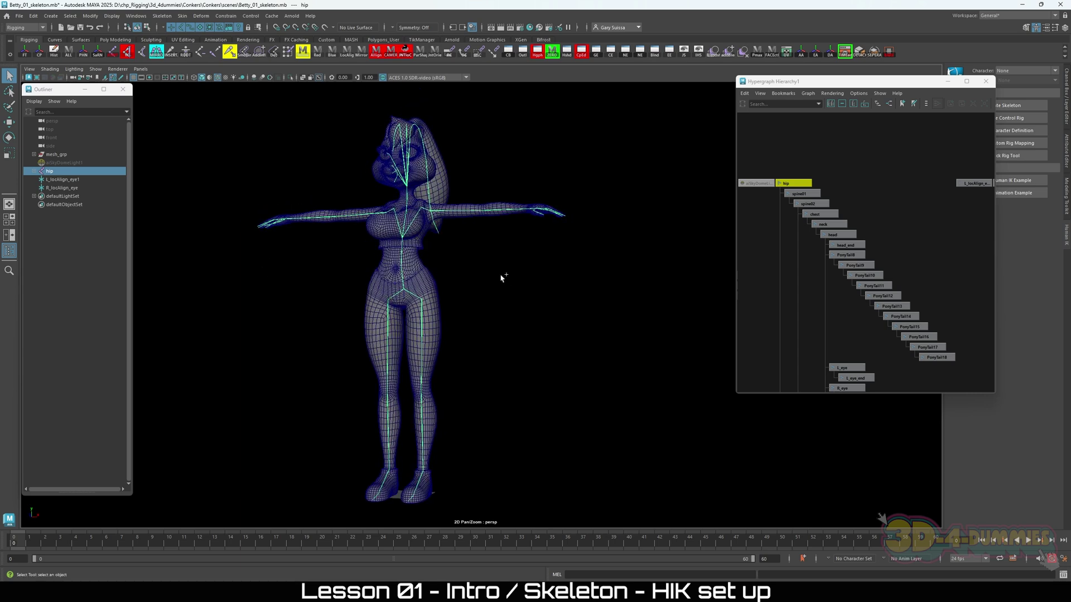
# - Save the scene under the new name Betty_01 in the scenes folder, accepting the student version notice
pyautogui.hotkey('ctrl', 'shift', 's')
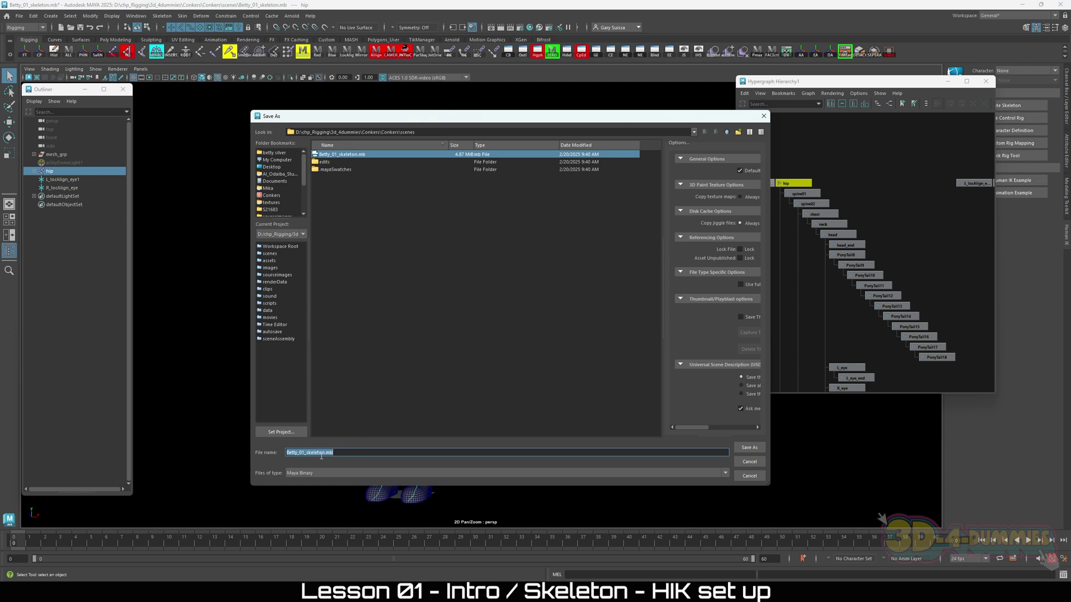
pyautogui.click(301, 454)
pyautogui.moveTo(307, 453); pyautogui.dragTo(361, 449)
pyautogui.press('BackSpace')
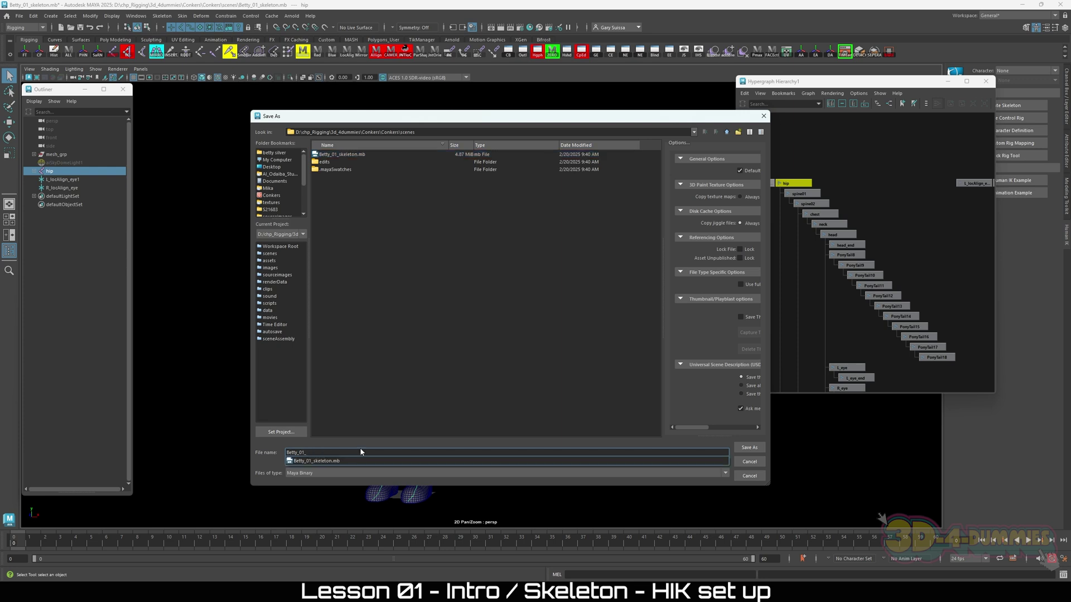
pyautogui.click(422, 426)
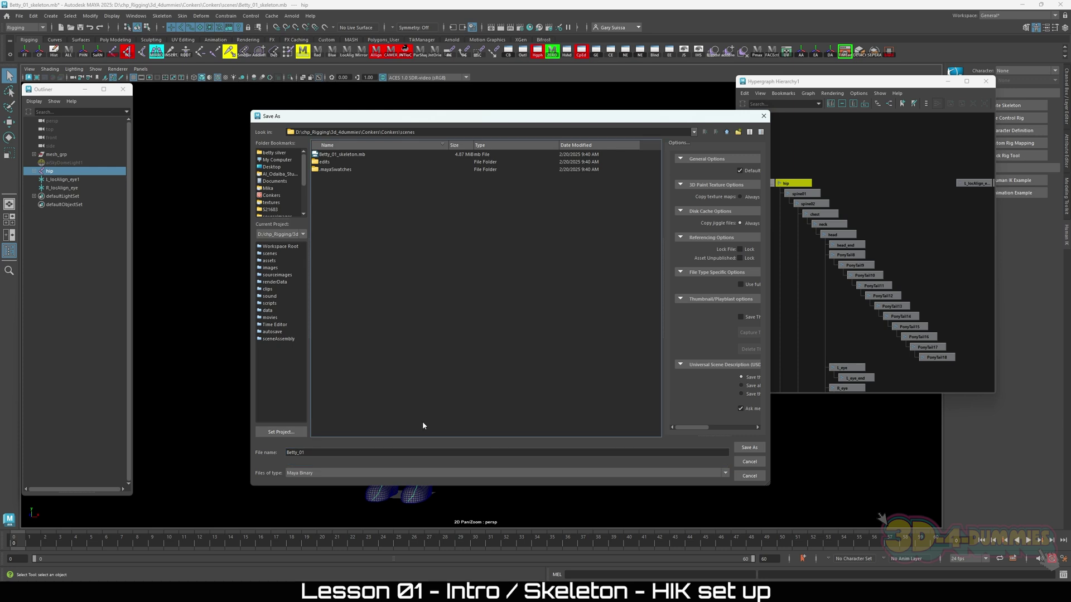
pyautogui.click(748, 448)
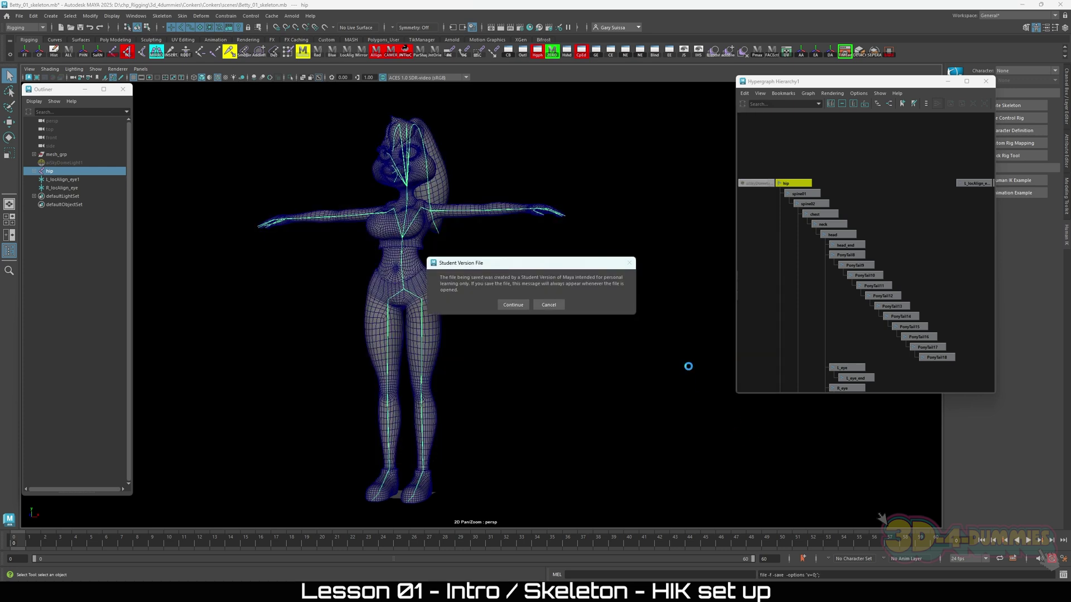
pyautogui.click(515, 308)
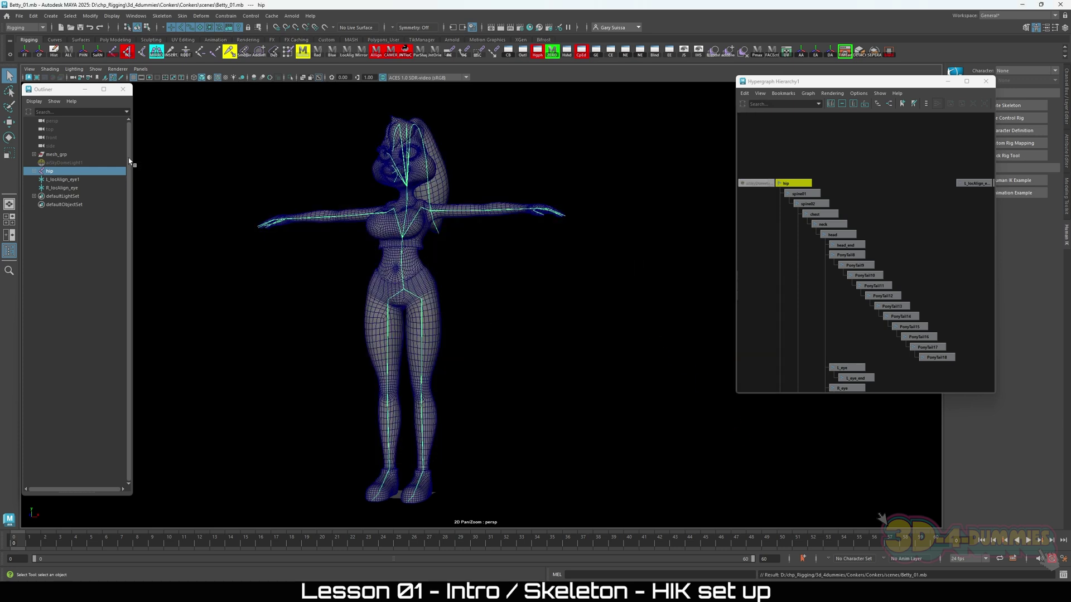
# - Look up Betty_01.mb among the project's scenes in the Open dialog and leave without opening it
pyautogui.hotkey('ctrl', 'o')
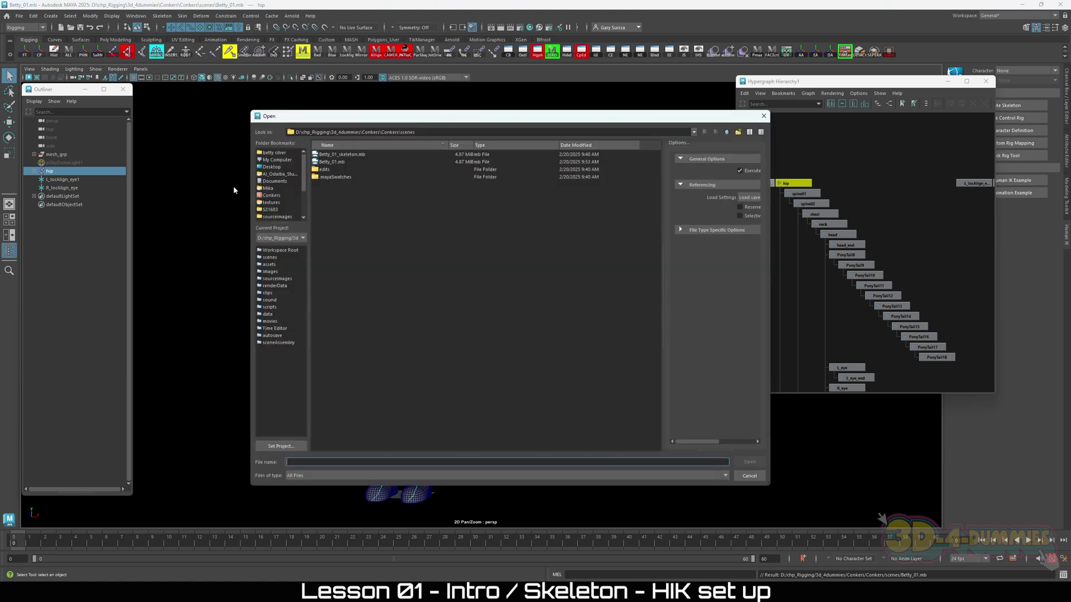
pyautogui.click(342, 162)
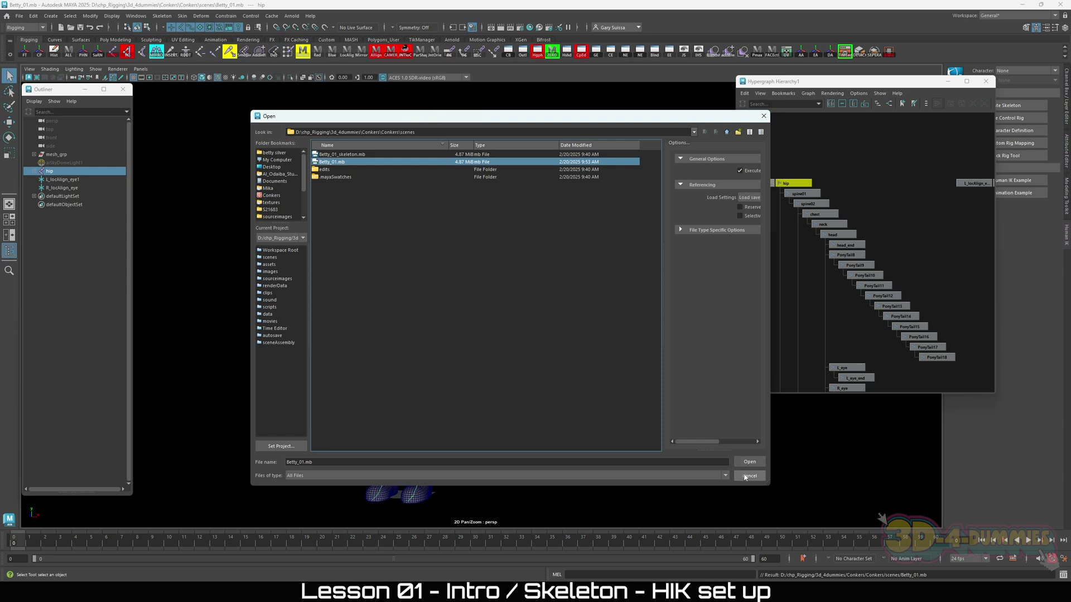
pyautogui.click(747, 477)
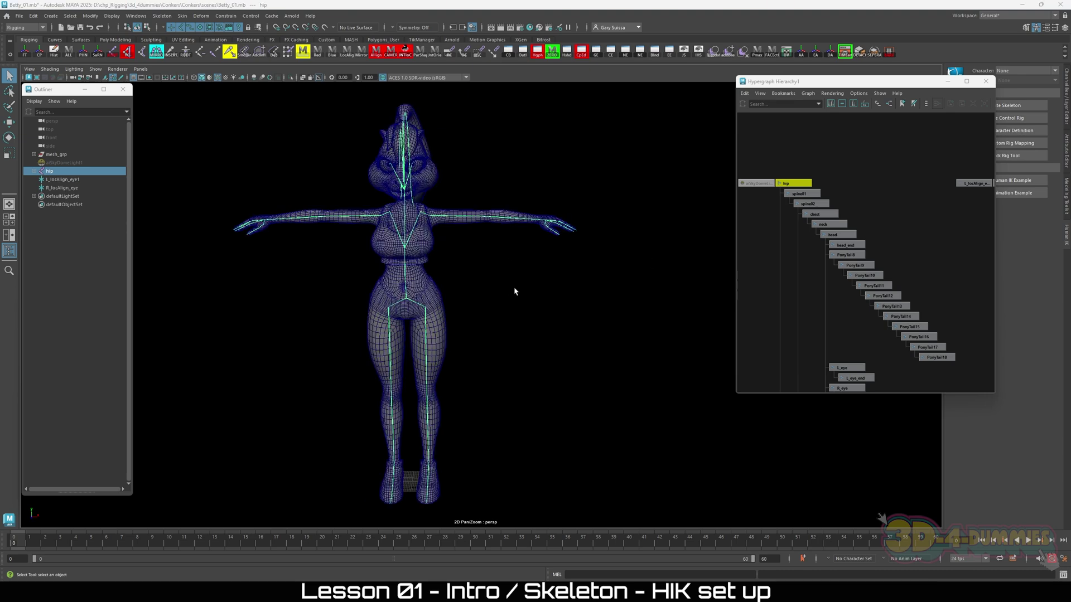
pyautogui.keyDown('alt'); pyautogui.moveTo(515, 292); pyautogui.dragTo(476, 325); pyautogui.keyUp('alt')
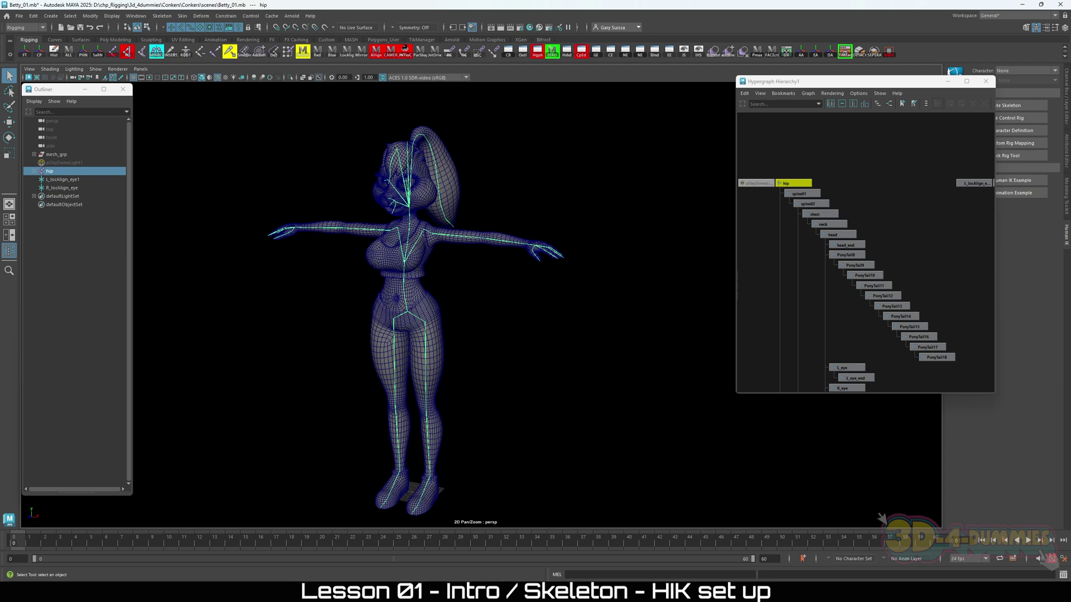
# - Switch to File Explorer and delete Betty_01.mb from the scenes folder
pyautogui.moveTo(494, 601); pyautogui.dragTo(500, 164)
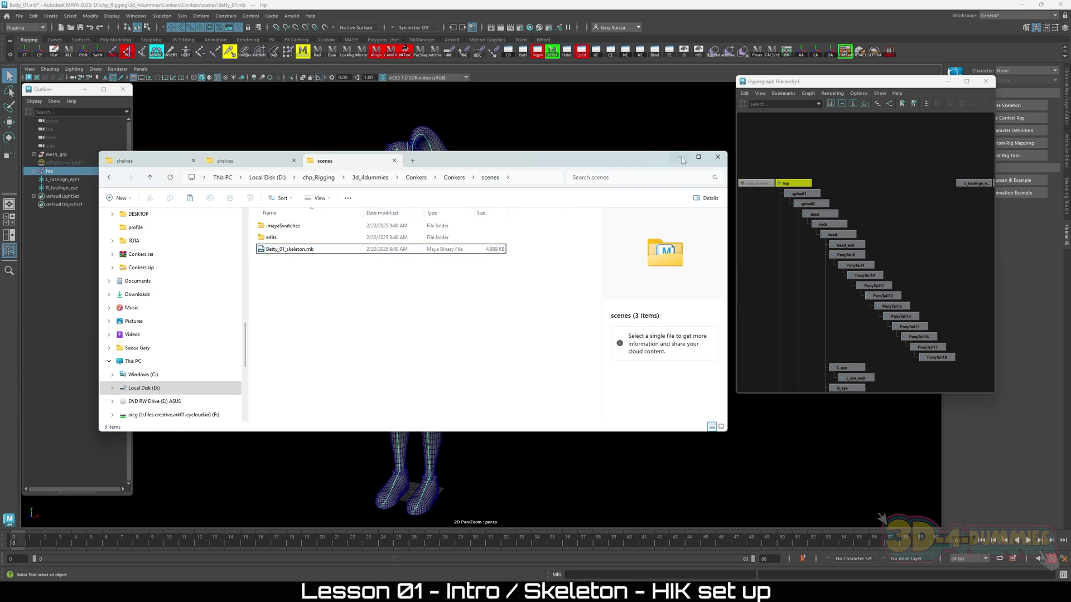
pyautogui.click(277, 250)
pyautogui.click(275, 260)
pyautogui.click(679, 159)
# - Deselect the hip joint, start saving the scene as Betty_01_joints, and enable Save Thumbnail/Playblast in the widened save options
pyautogui.click(532, 278)
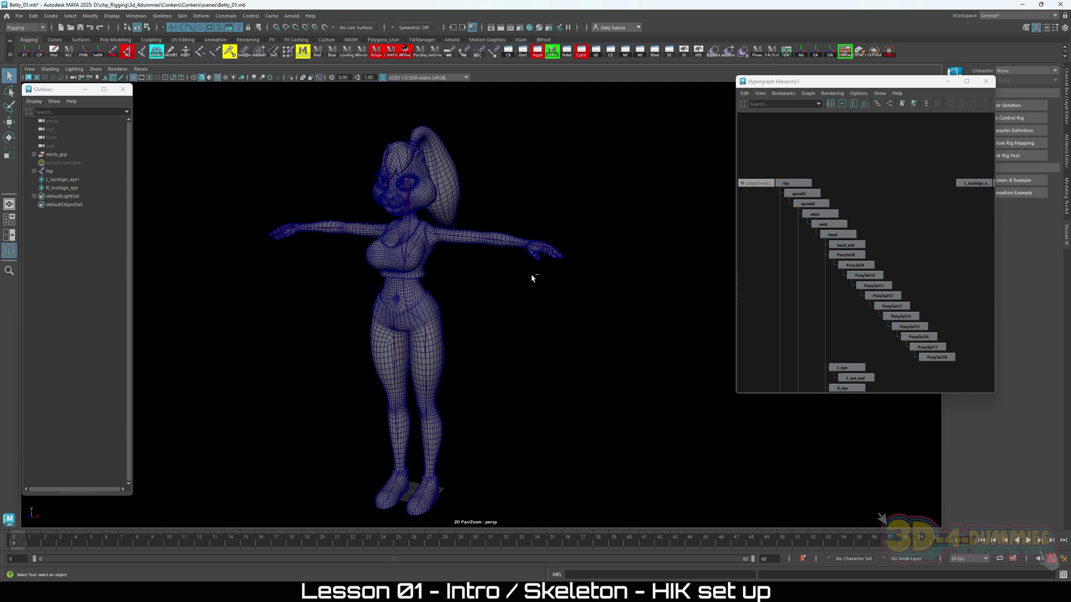
pyautogui.hotkey('ctrl', 'shift', 's')
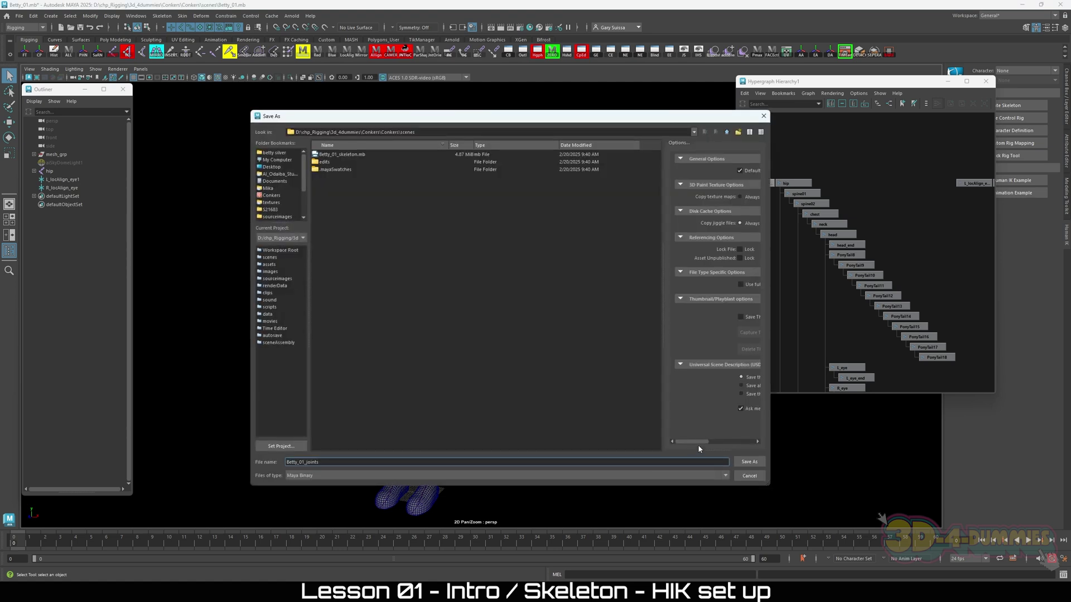
pyautogui.moveTo(693, 441); pyautogui.dragTo(722, 441)
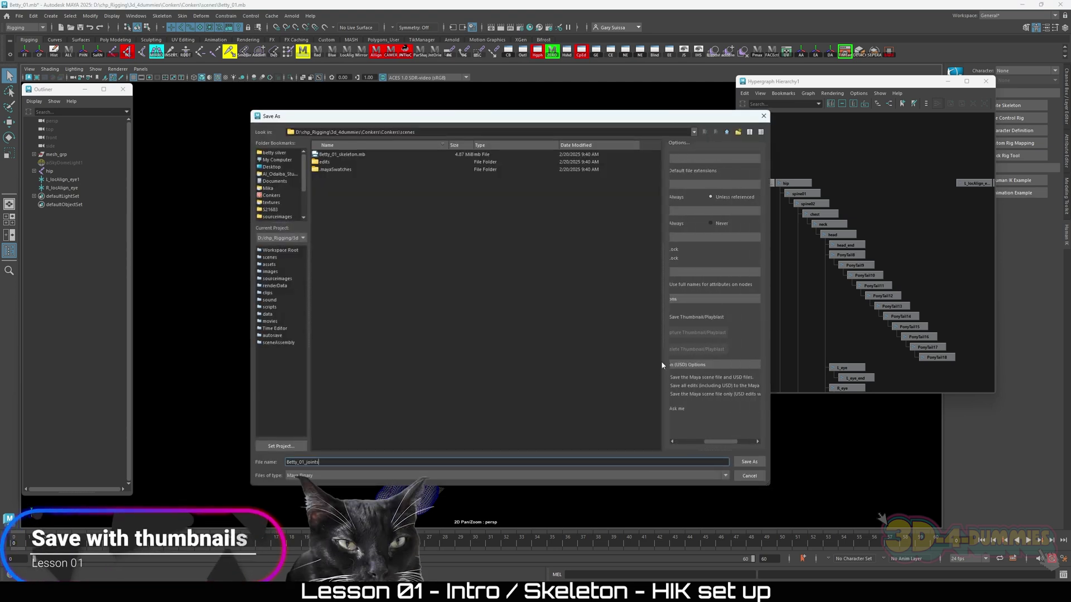
pyautogui.moveTo(662, 364); pyautogui.dragTo(570, 366)
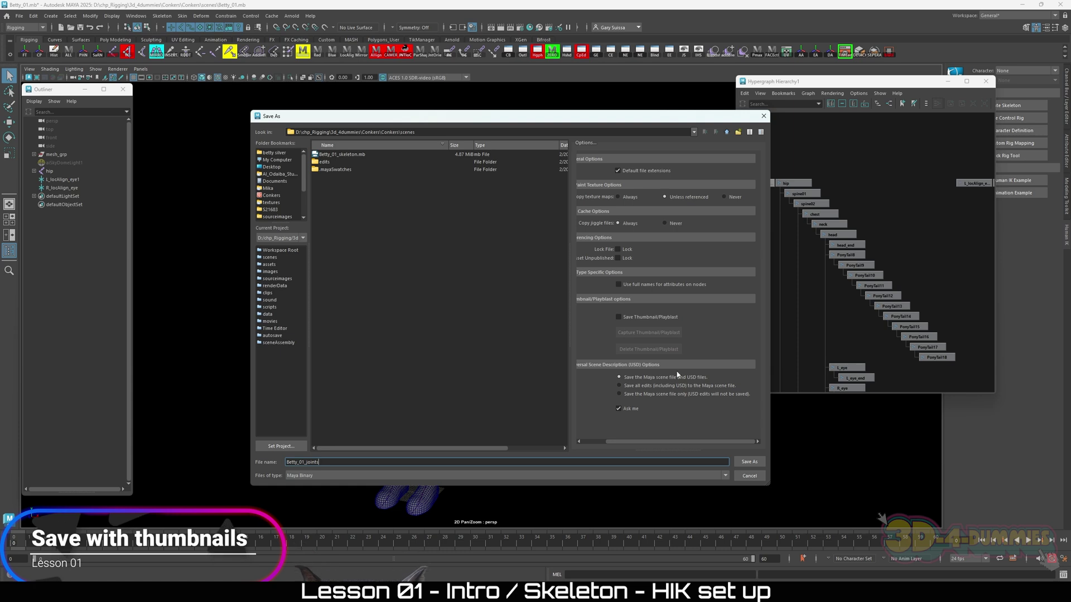
pyautogui.moveTo(683, 441); pyautogui.dragTo(657, 441)
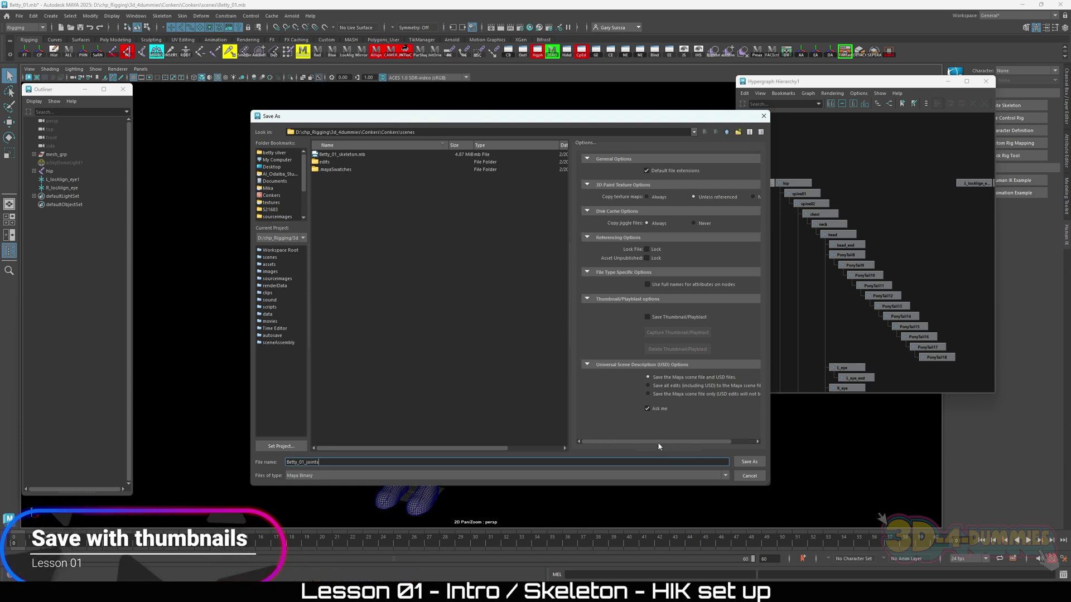
pyautogui.click(647, 318)
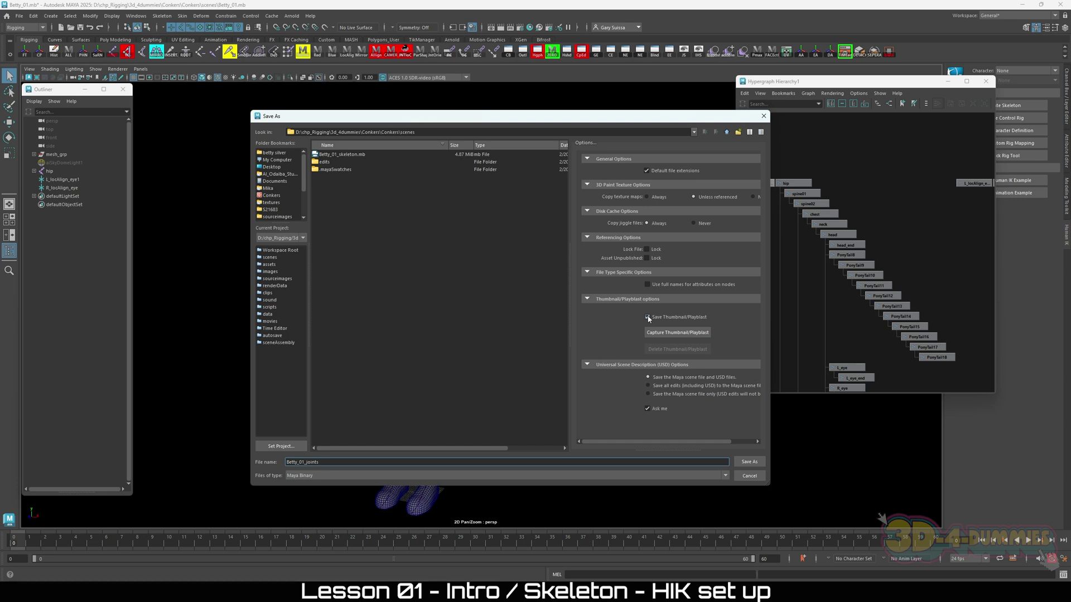
# - Capture a thumbnail with the whole character inside the capture frame and save it for the scene file
pyautogui.click(683, 333)
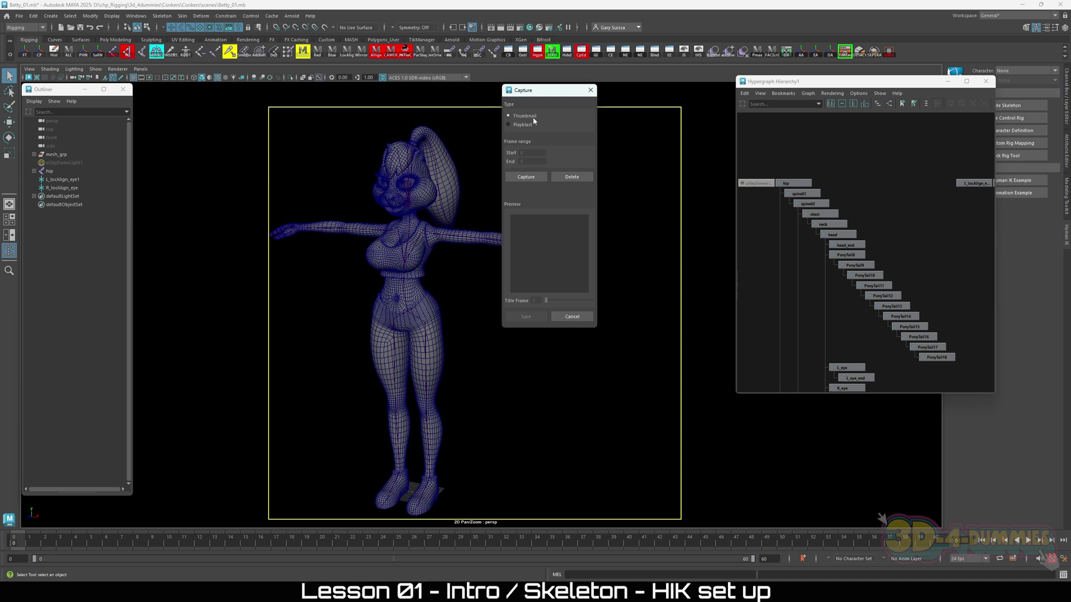
pyautogui.moveTo(536, 90); pyautogui.dragTo(635, 112)
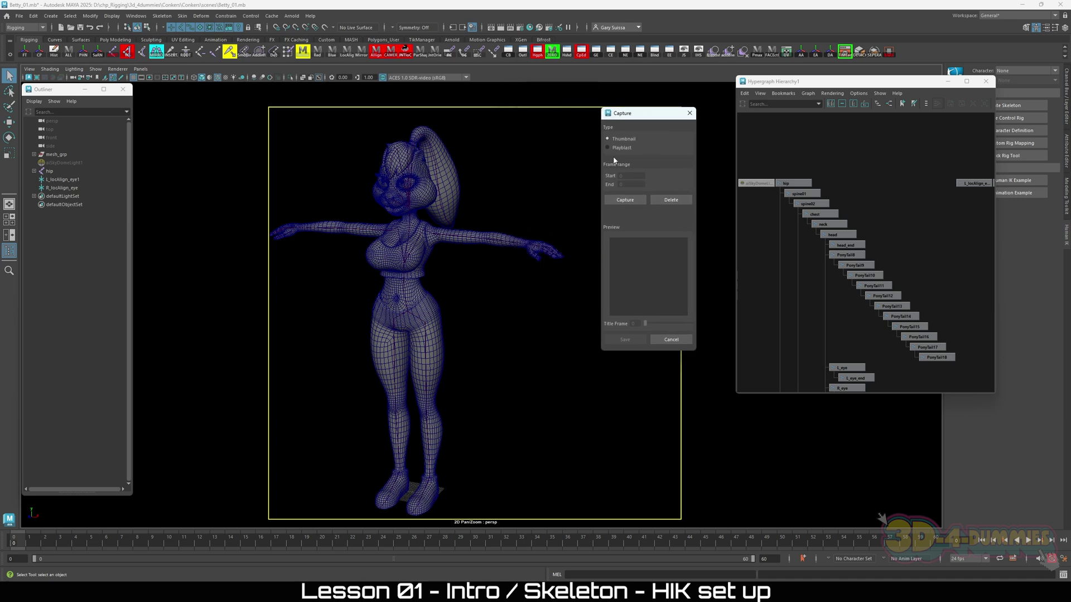
pyautogui.keyDown('alt'); pyautogui.moveTo(478, 239); pyautogui.dragTo(510, 216); pyautogui.keyUp('alt')
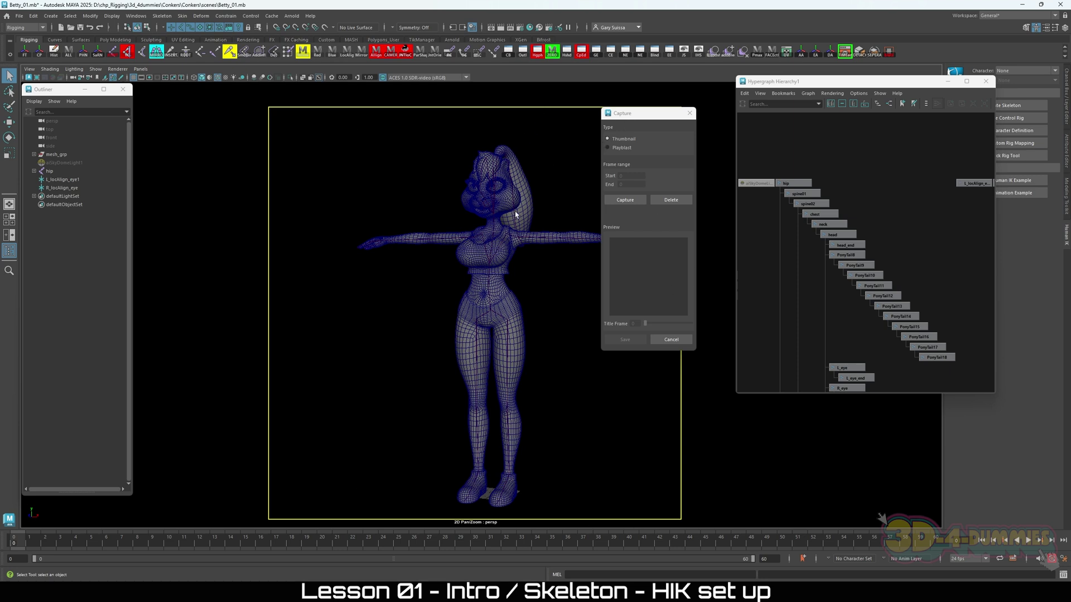
pyautogui.keyDown('alt'); pyautogui.moveTo(516, 215); pyautogui.dragTo(479, 222); pyautogui.keyUp('alt')
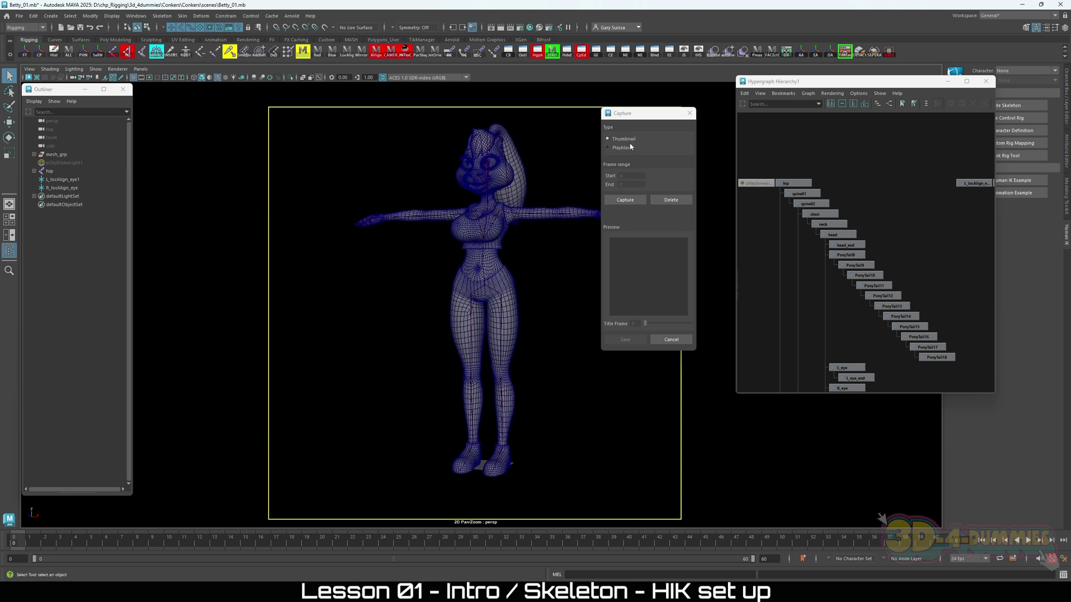
pyautogui.moveTo(631, 119); pyautogui.dragTo(684, 125)
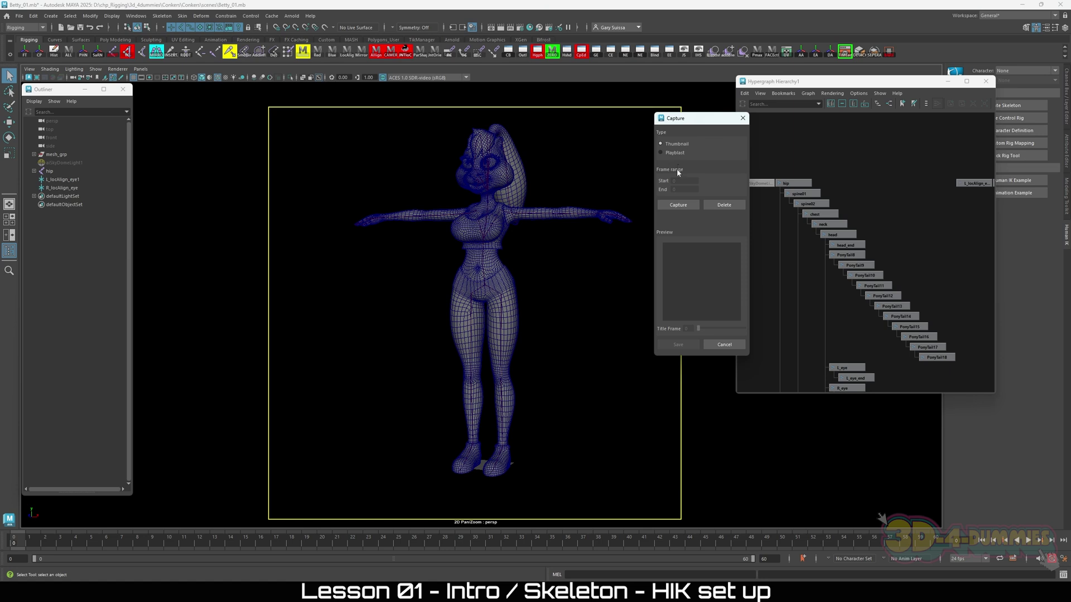
pyautogui.click(679, 206)
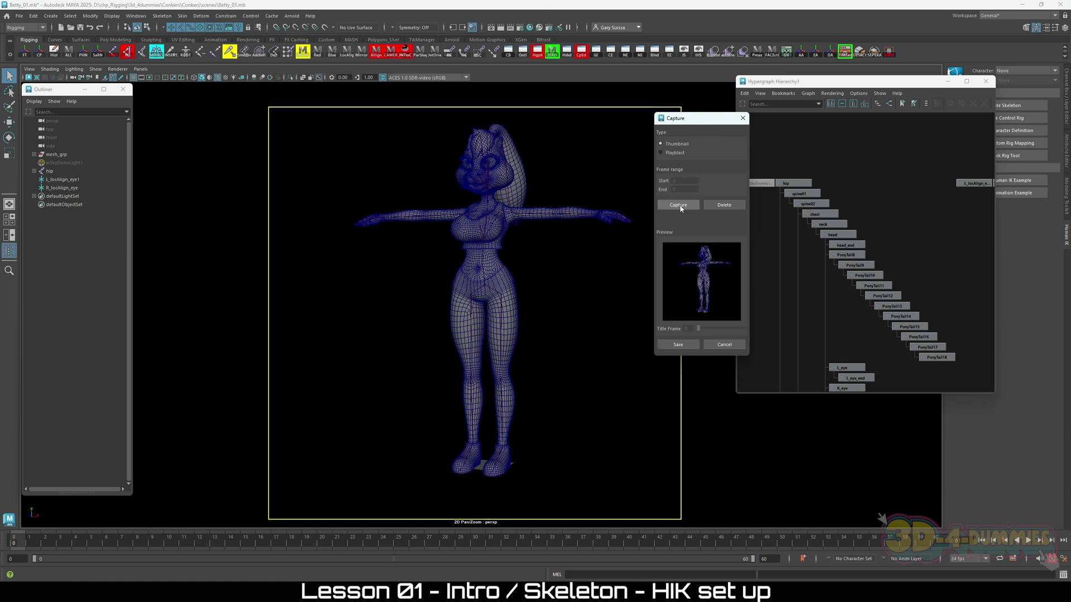
pyautogui.click(676, 347)
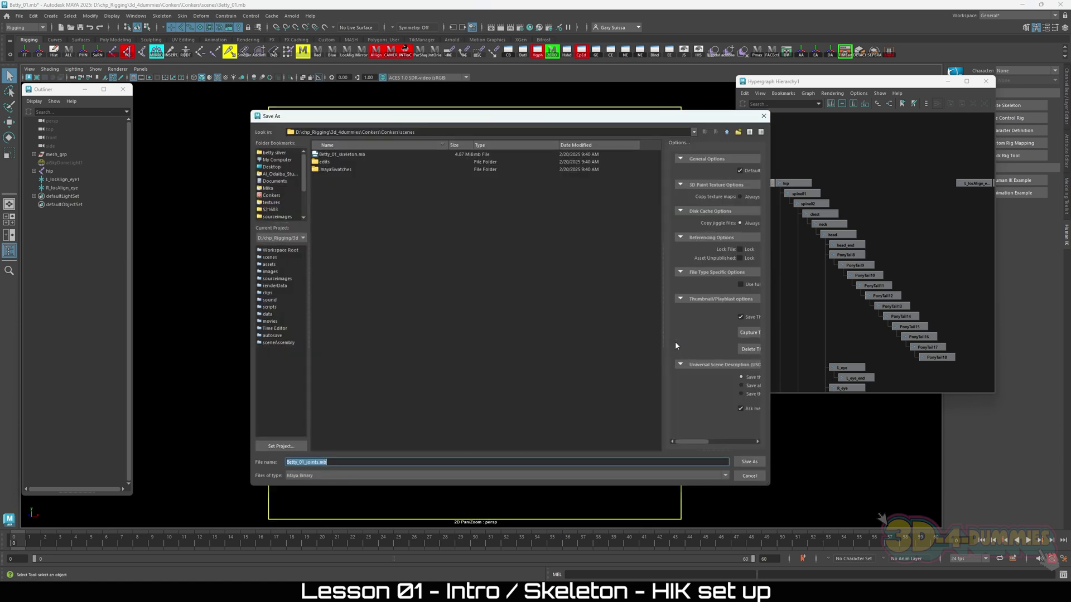
# - Use Betty_01_skeleton.mb as the basis for the file name and select its skeleton.mb ending for replacement
pyautogui.click(349, 154)
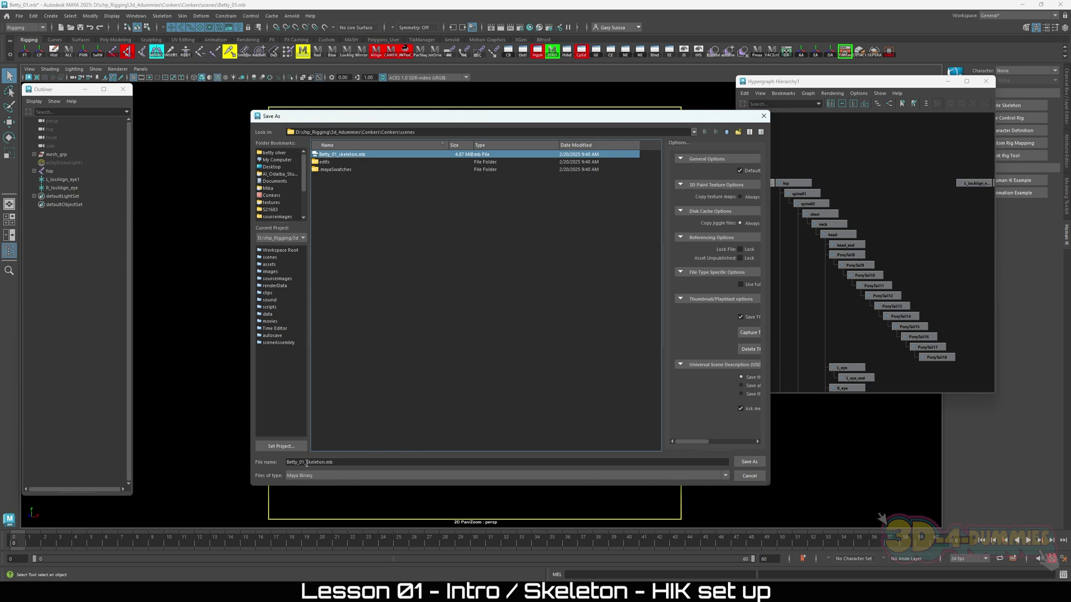
pyautogui.moveTo(306, 462); pyautogui.dragTo(356, 463)
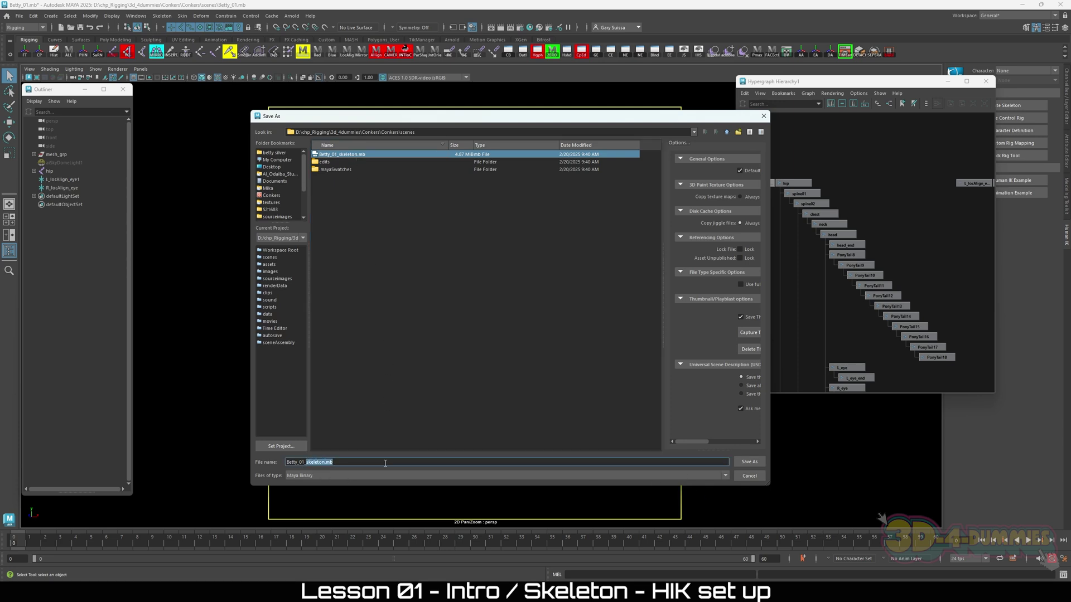